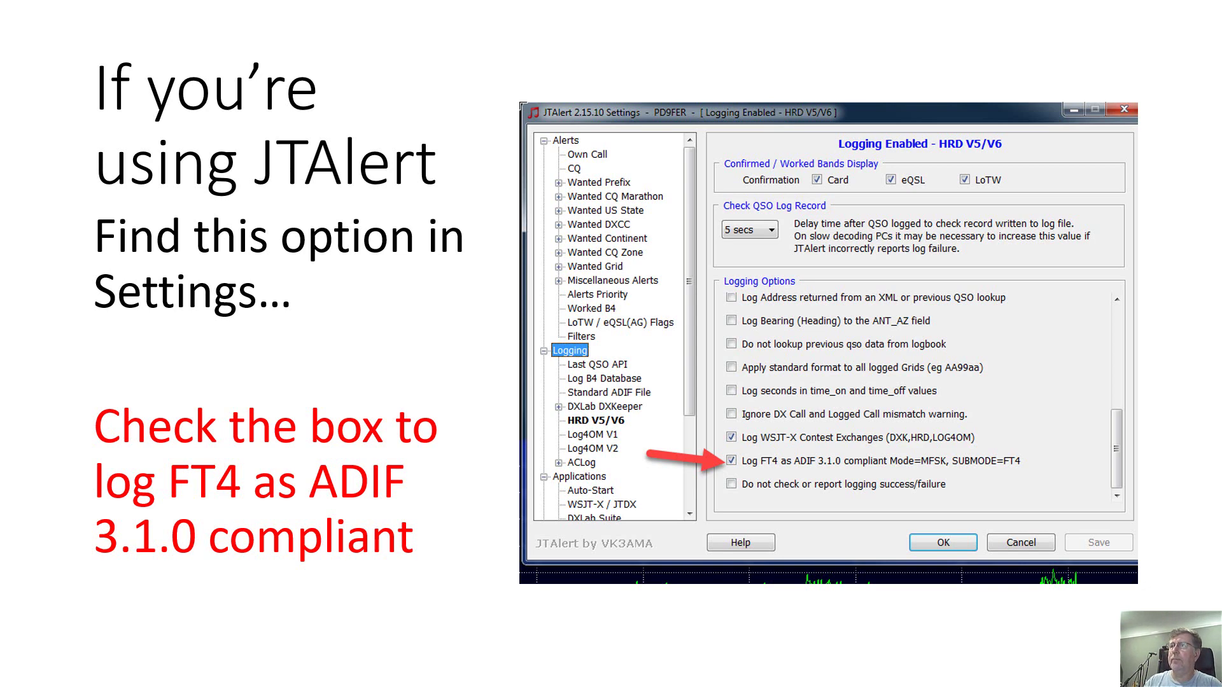
Advance to the 'Here's how logging happens' slide mapping MFSK/FT4 to COL_MODE and COL_SUBMODE.
key("Right")
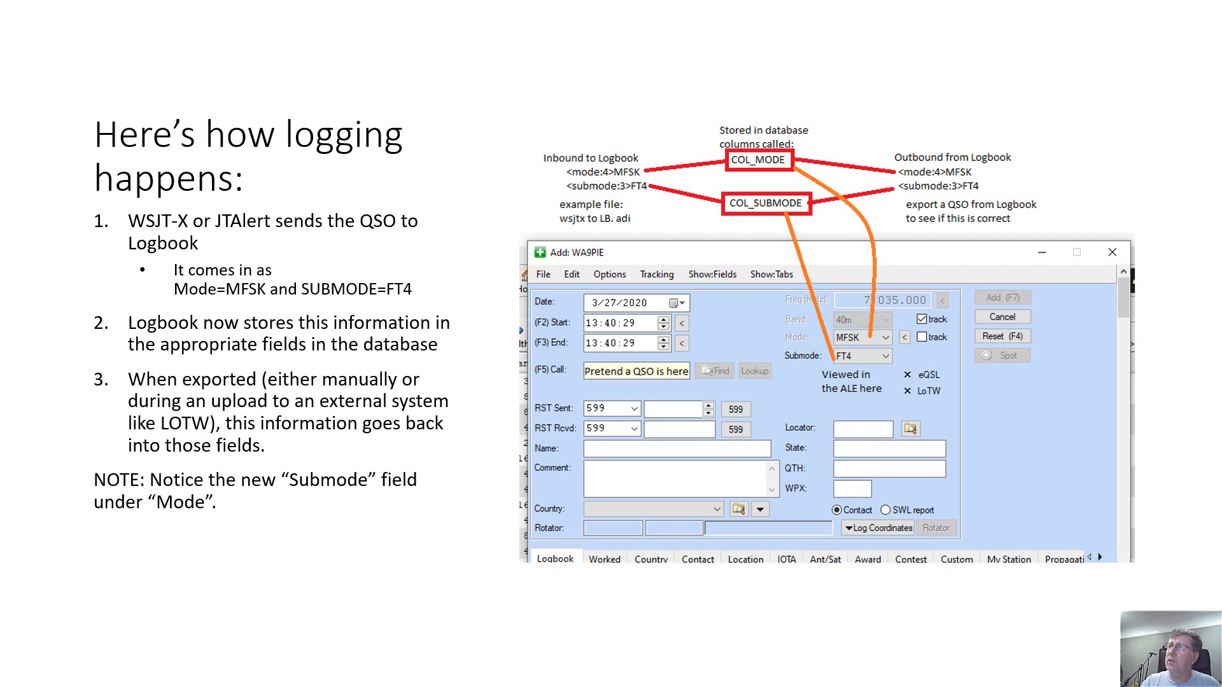
Advance to the slide describing the data WSJT-X sends.
key("Right")
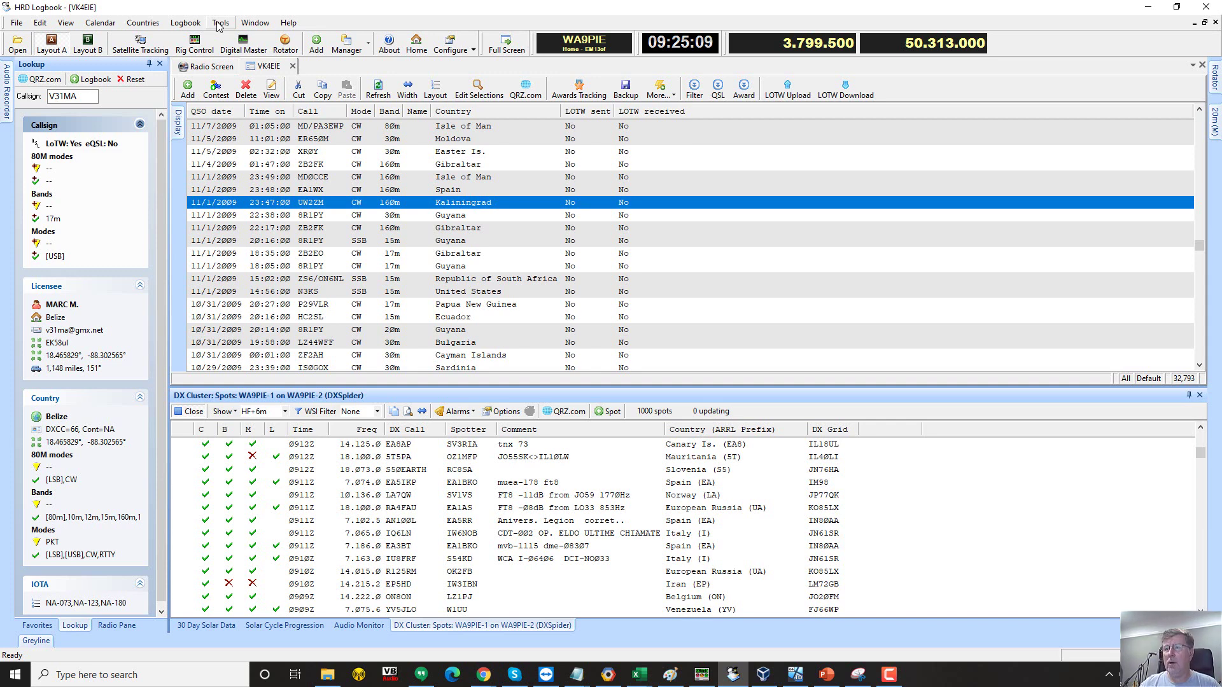
left_click(218, 23)
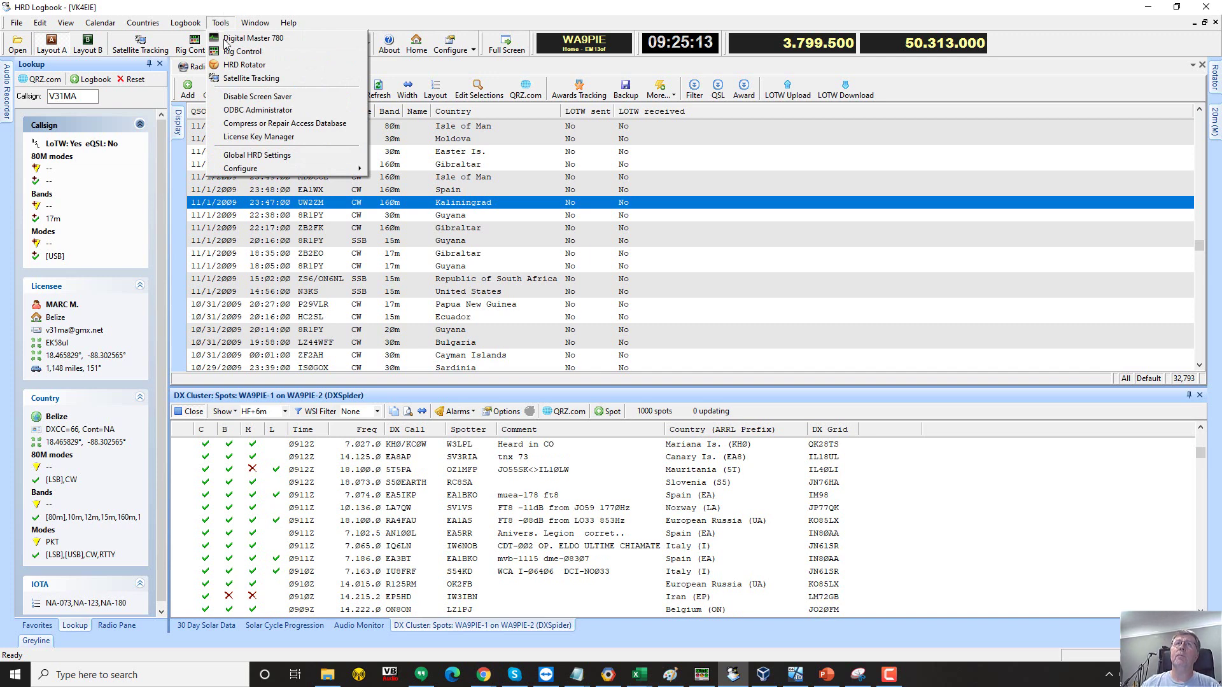
mouse_move(299, 170)
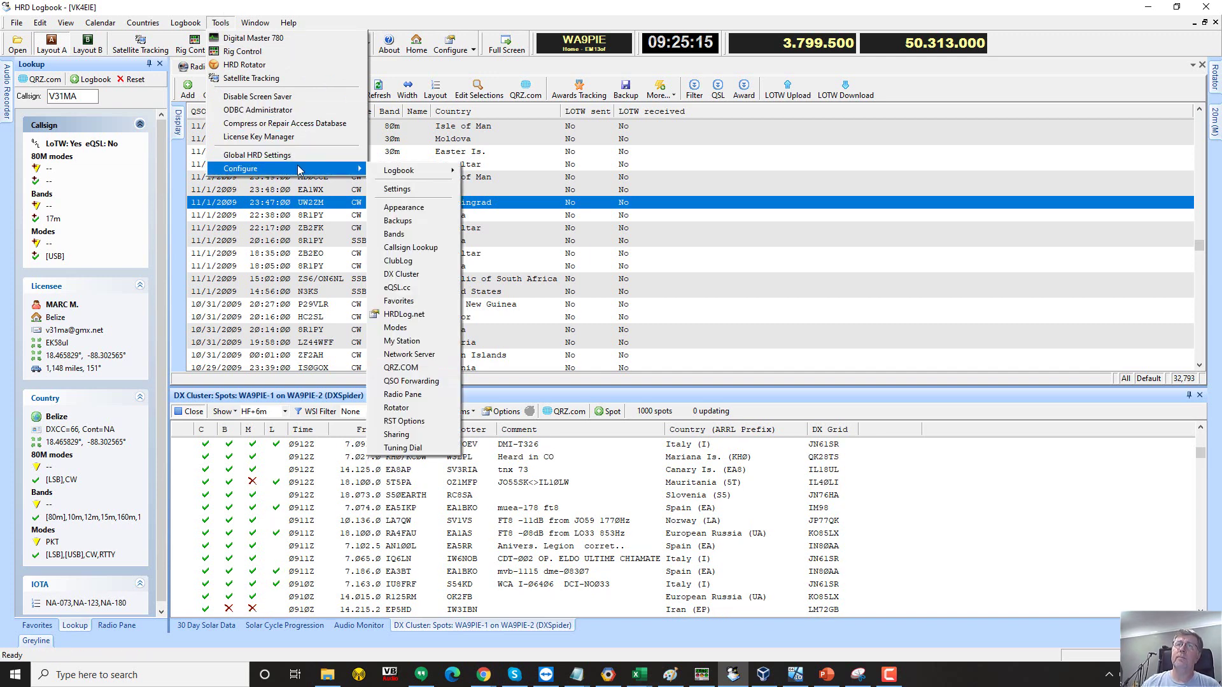
left_click(430, 333)
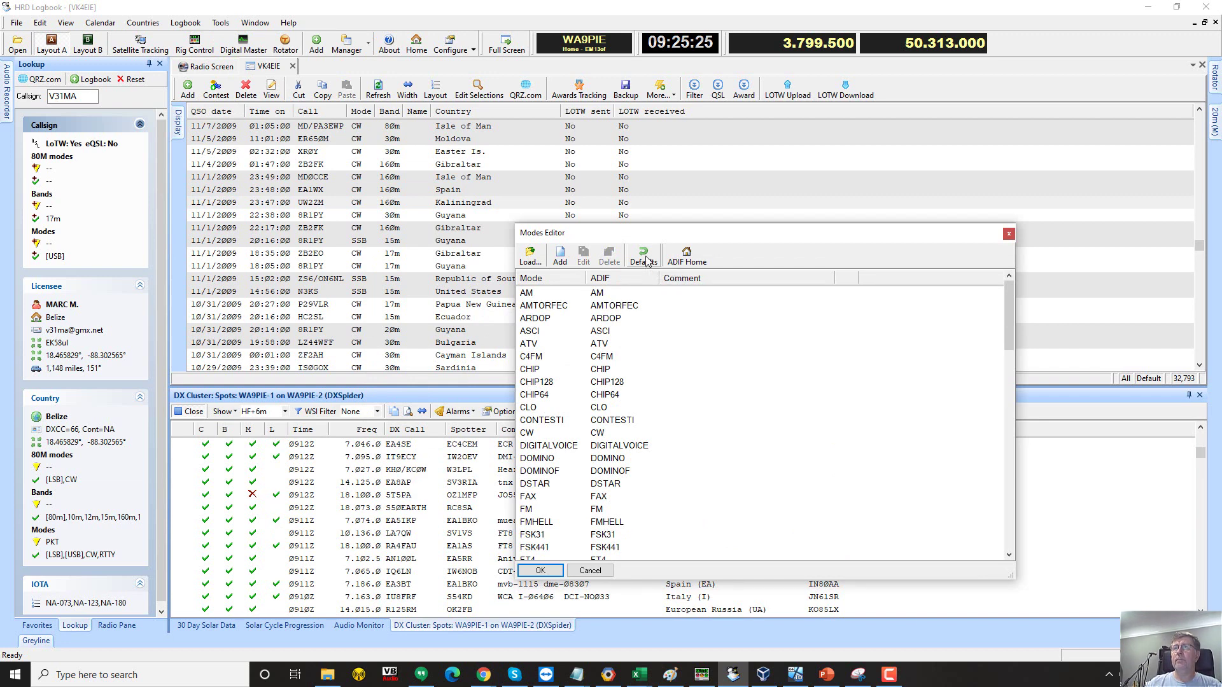
left_click(545, 571)
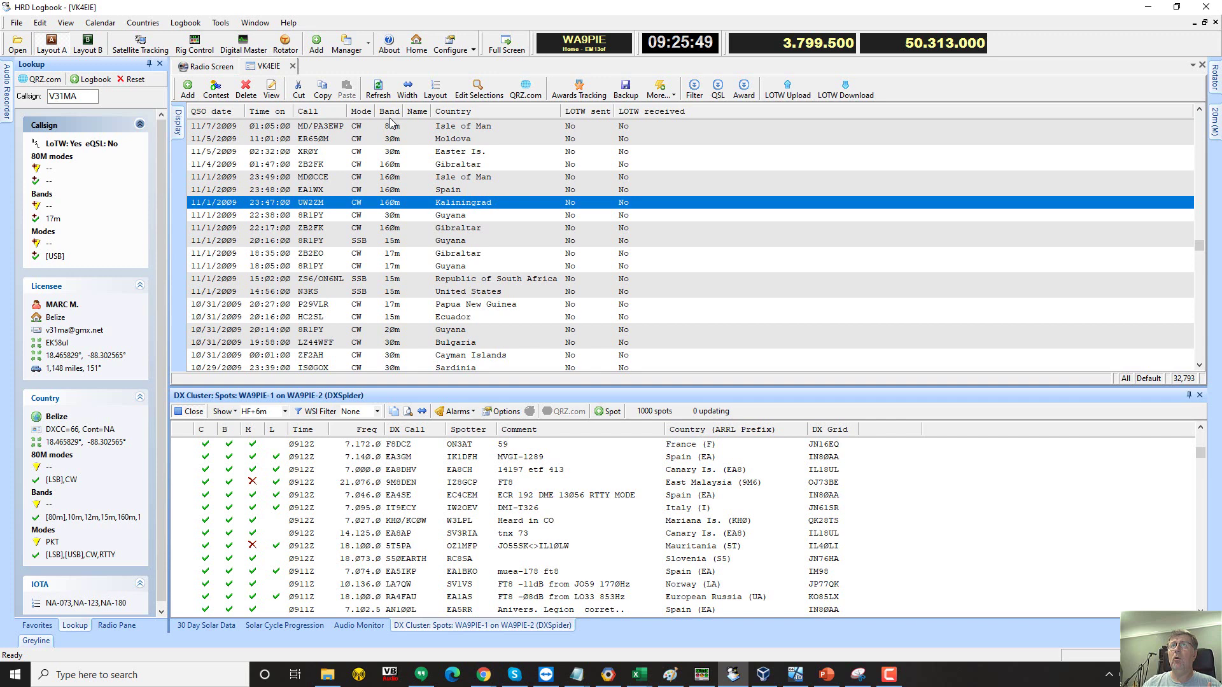
Add the Submode field to the log layout, positioned directly after Mode.
left_click(439, 91)
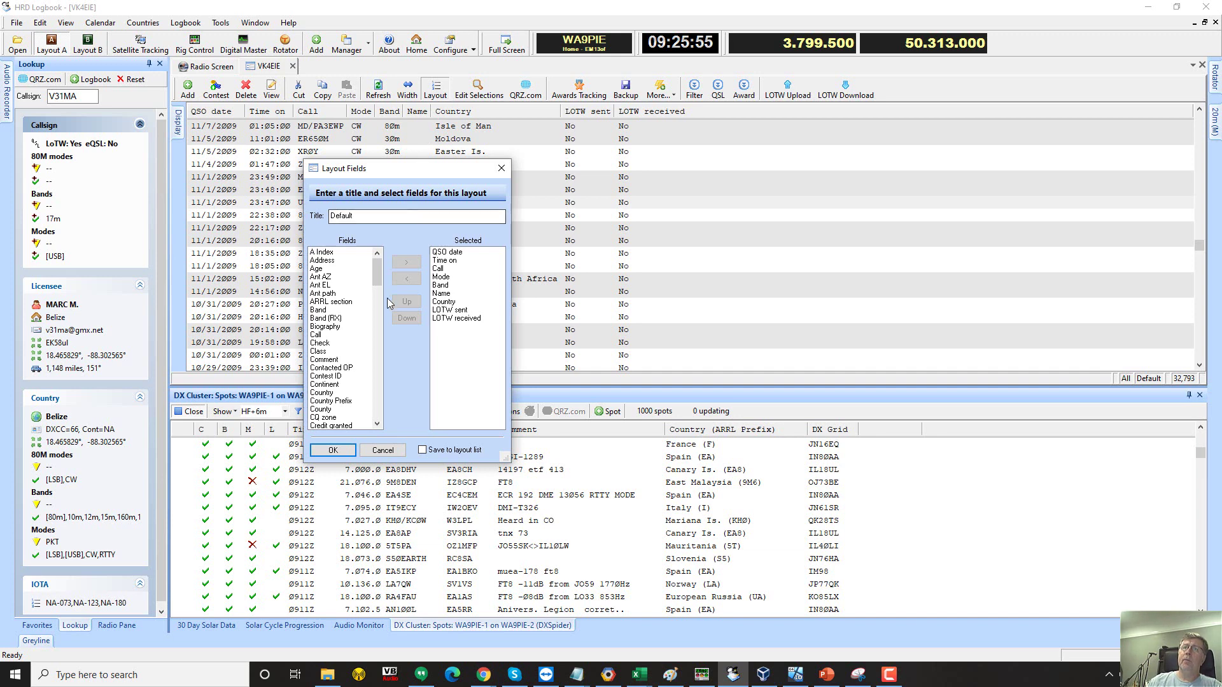
scroll(379, 397, "down", 20)
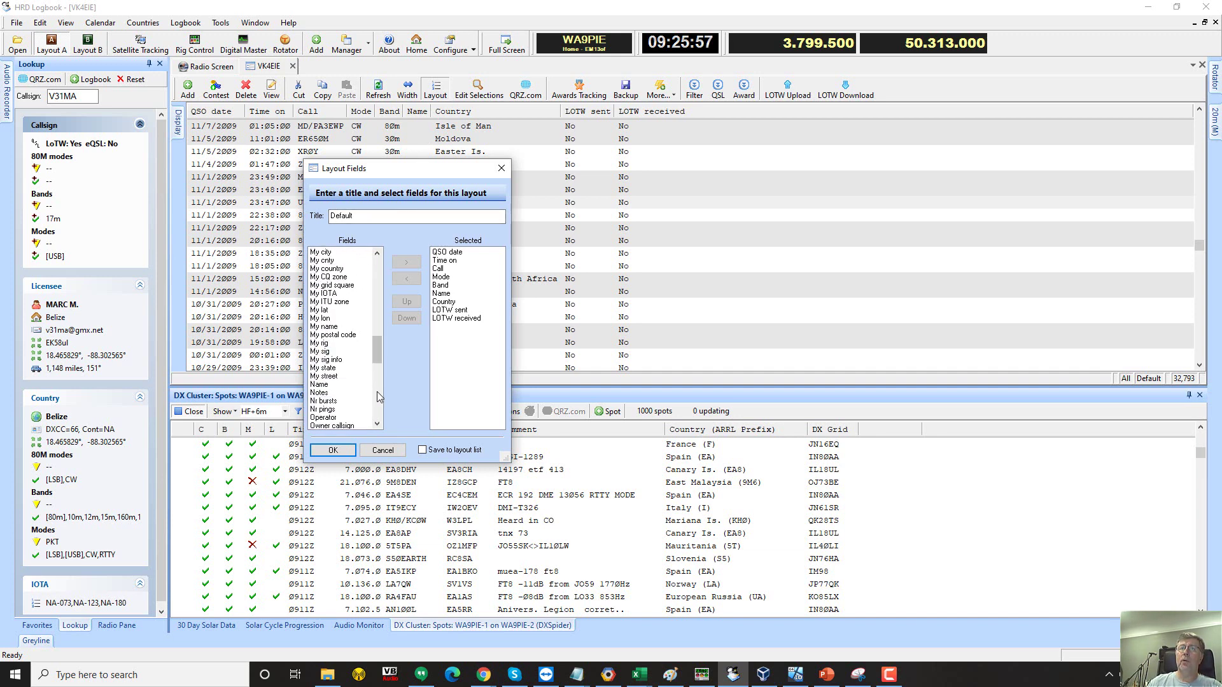
scroll(379, 397, "down", 12)
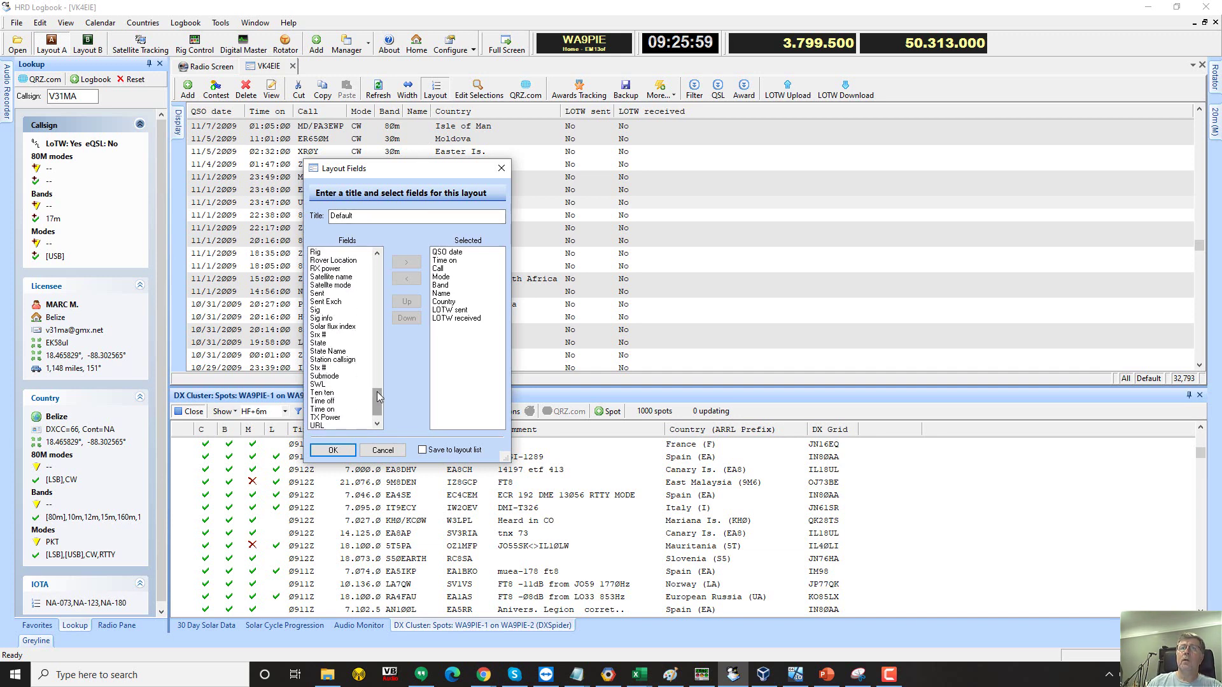
left_click(330, 376)
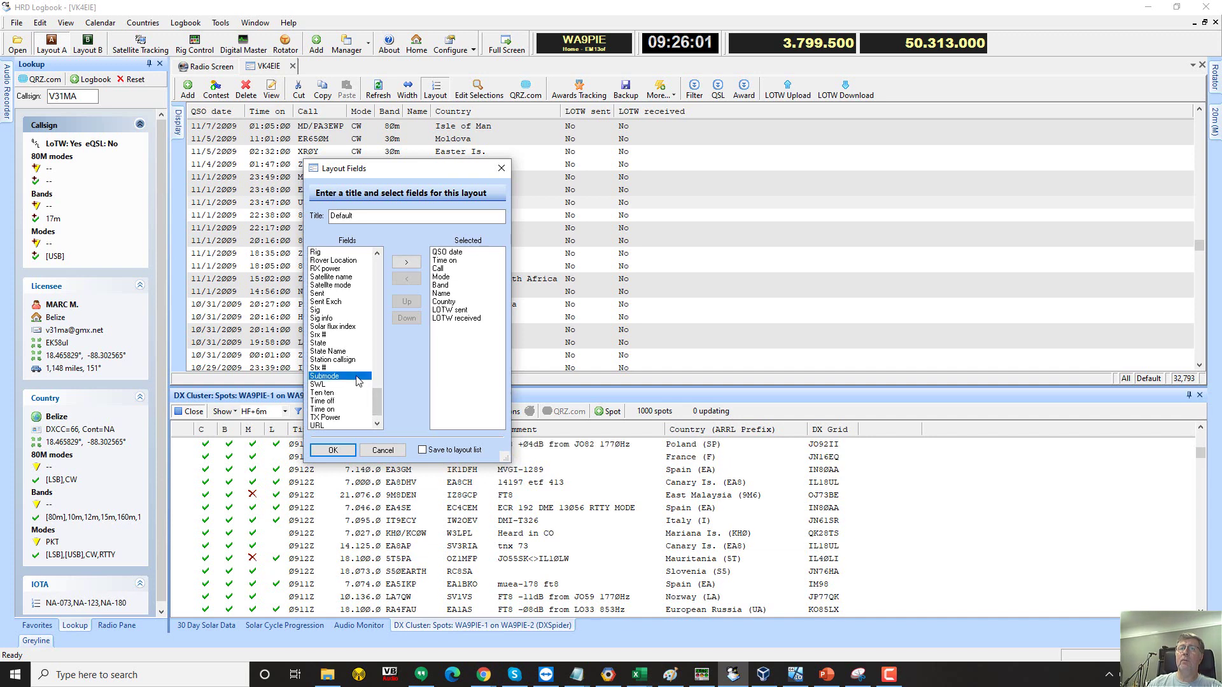
left_click(406, 262)
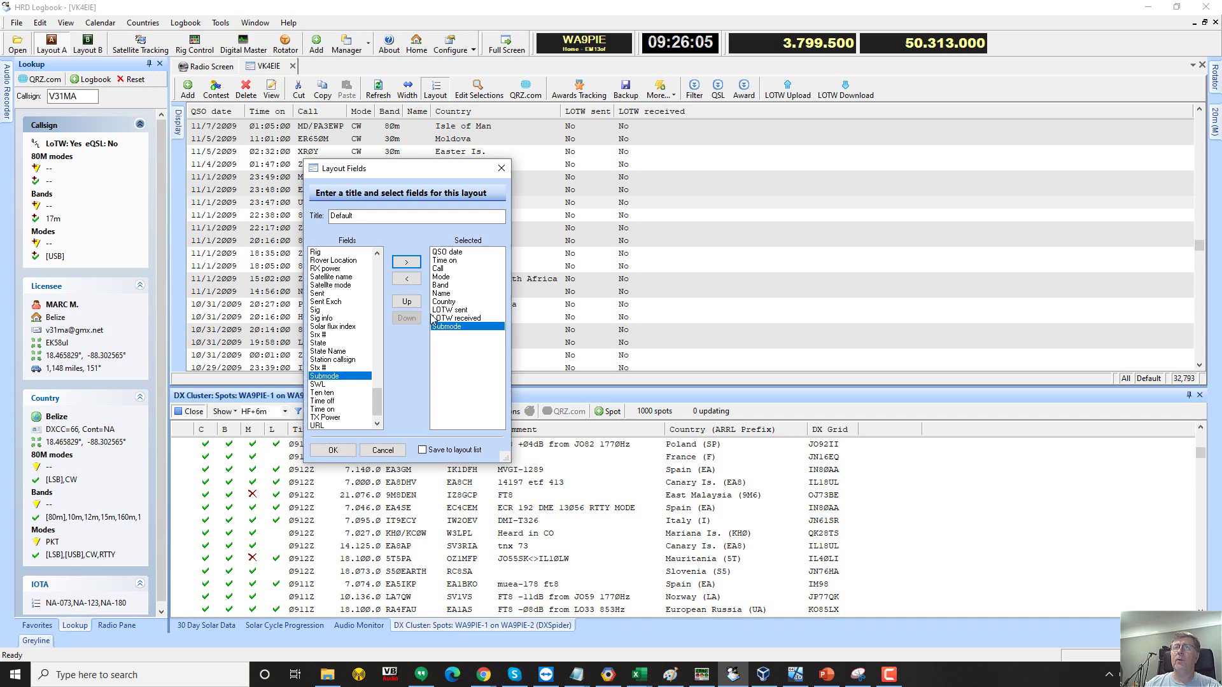
left_click(409, 302)
left_click(410, 303)
left_click(409, 303)
left_click(409, 302)
left_click(409, 302)
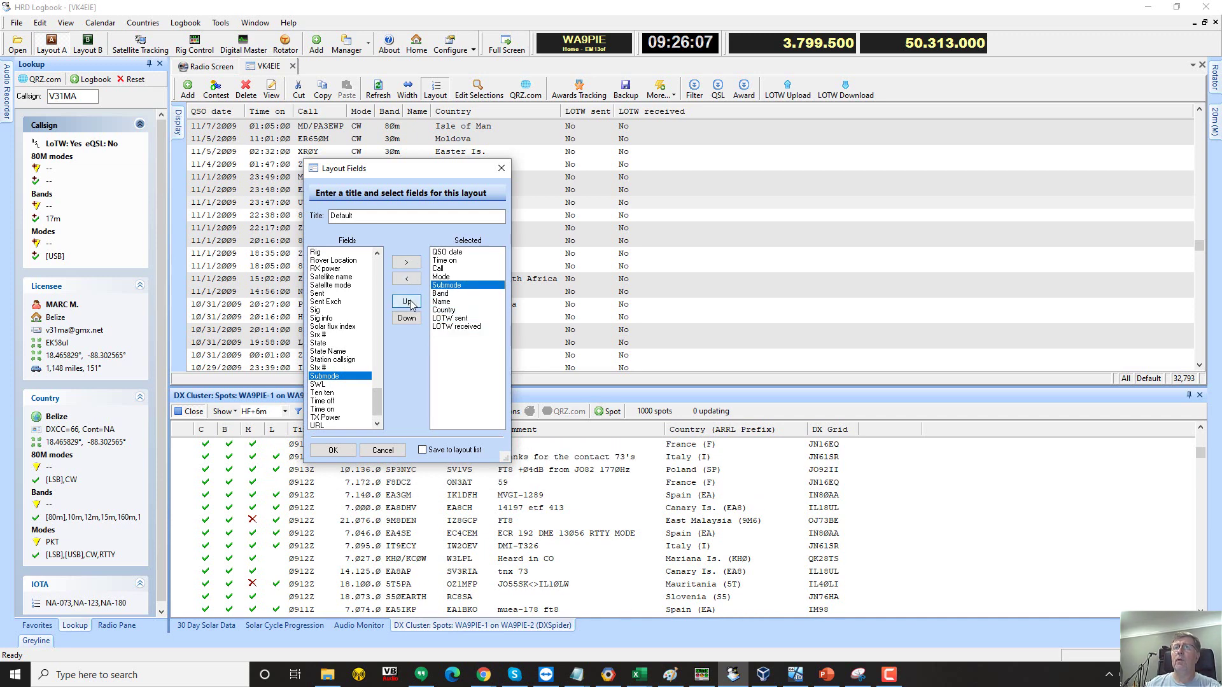
left_click(332, 451)
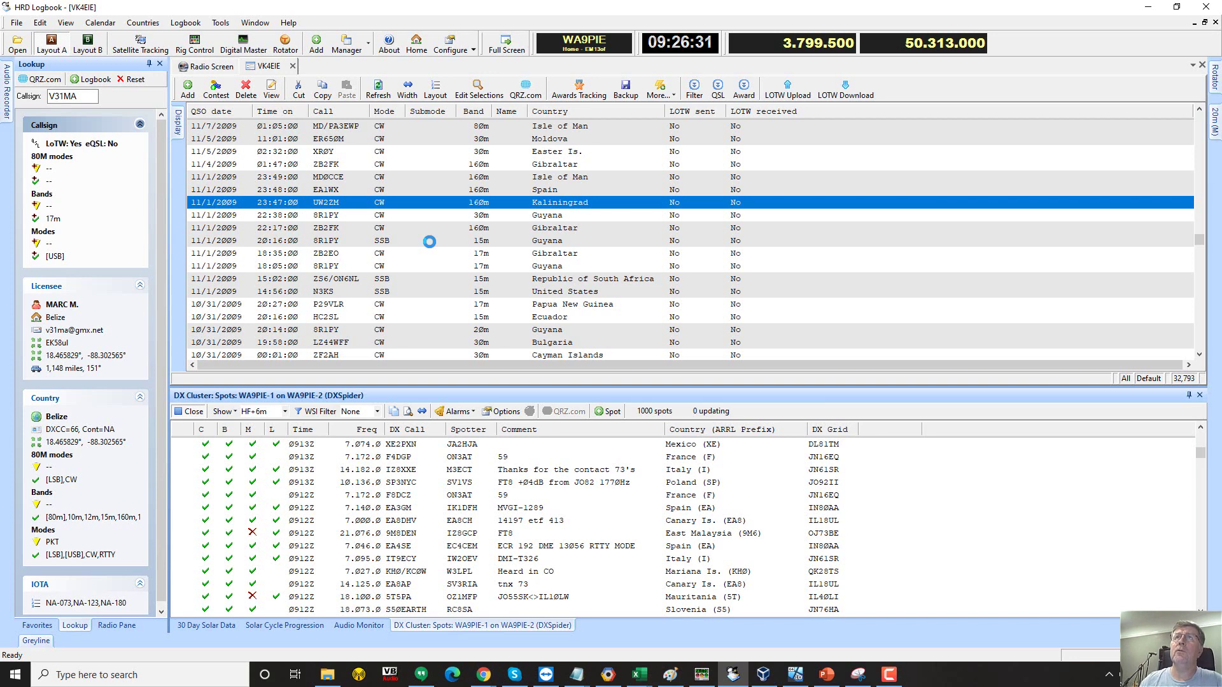
Apply a log filter of Field Mode, Match Equals, Value MFSK.
left_click(693, 89)
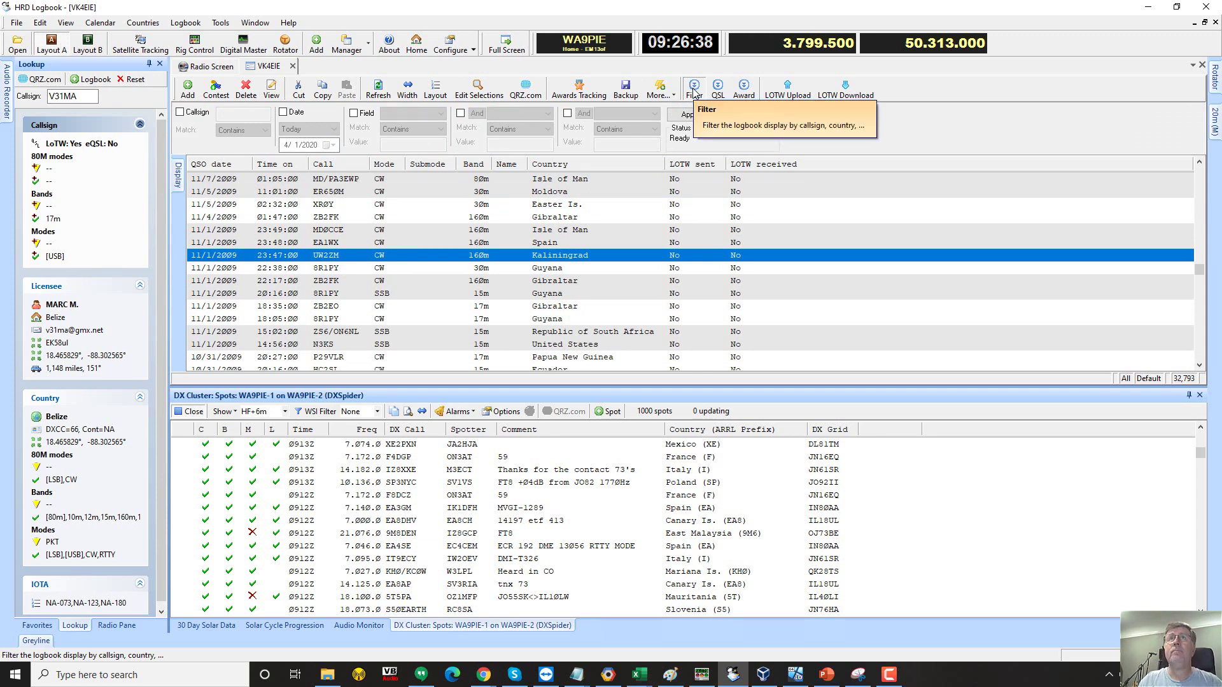
left_click(354, 113)
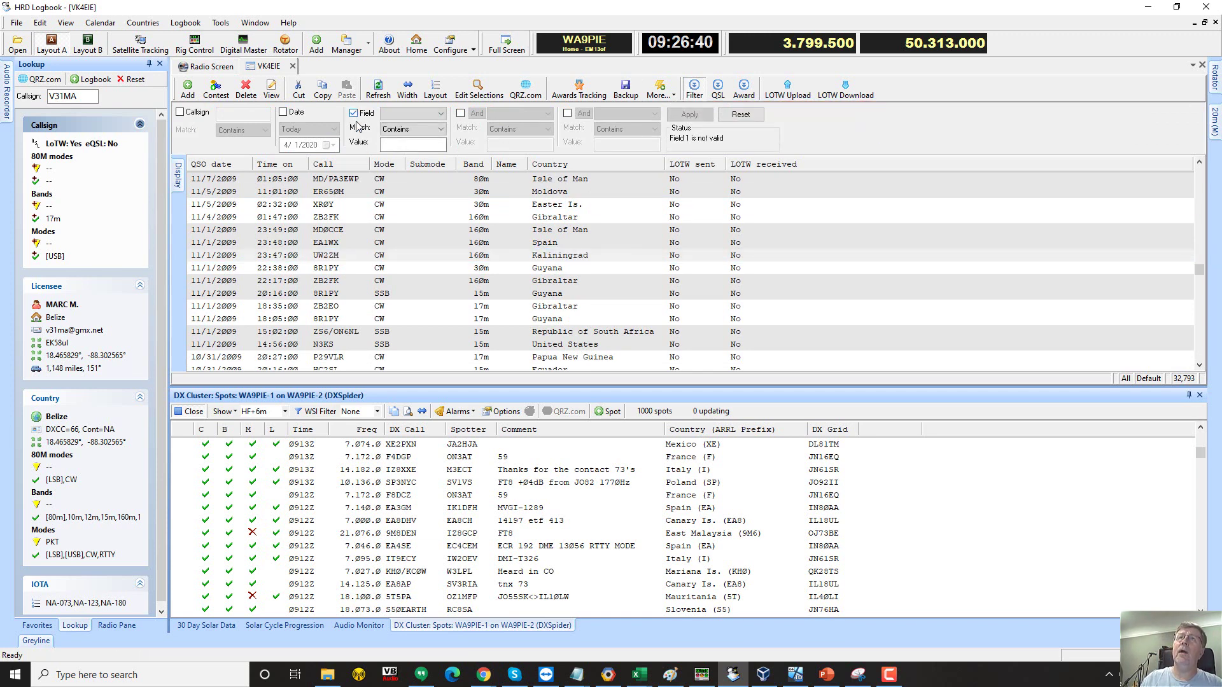
left_click(414, 113)
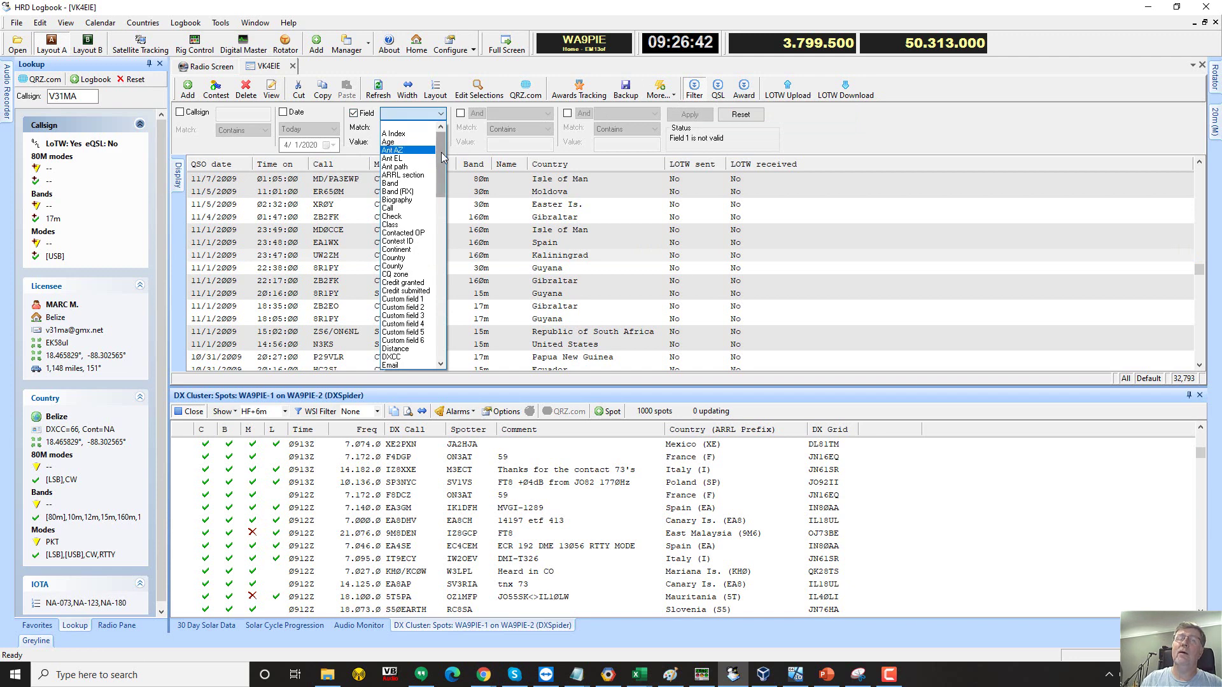
left_click_drag(443, 157, 449, 242)
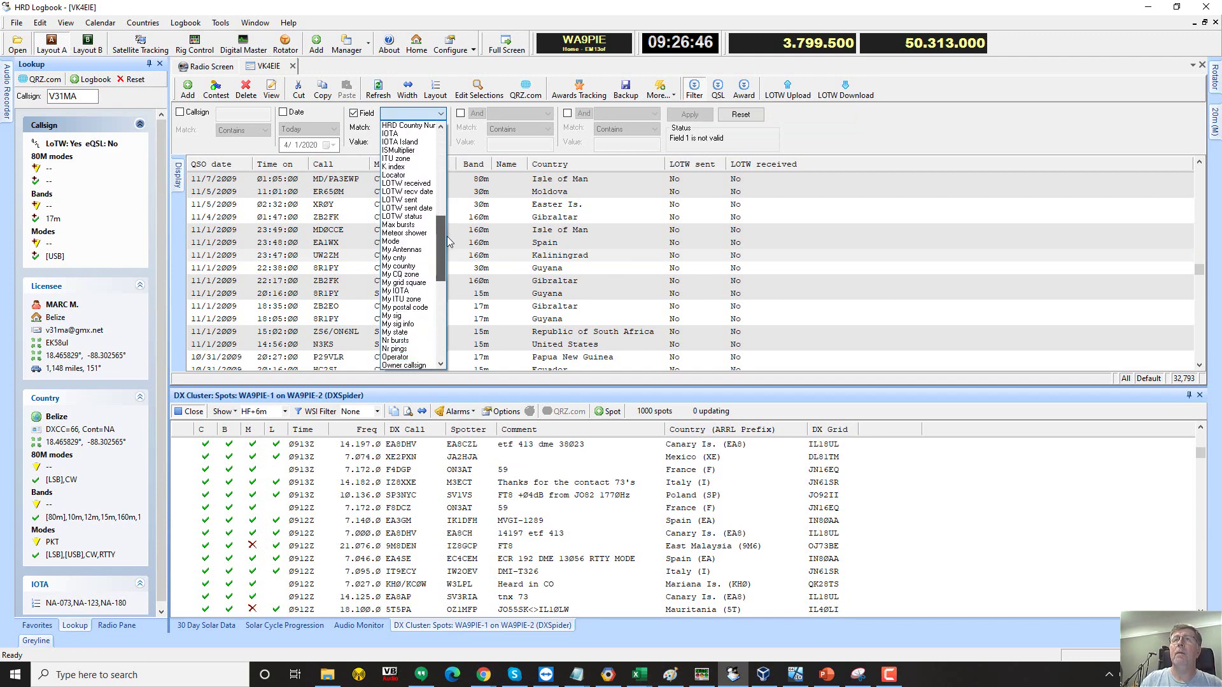
left_click(401, 250)
left_click(420, 129)
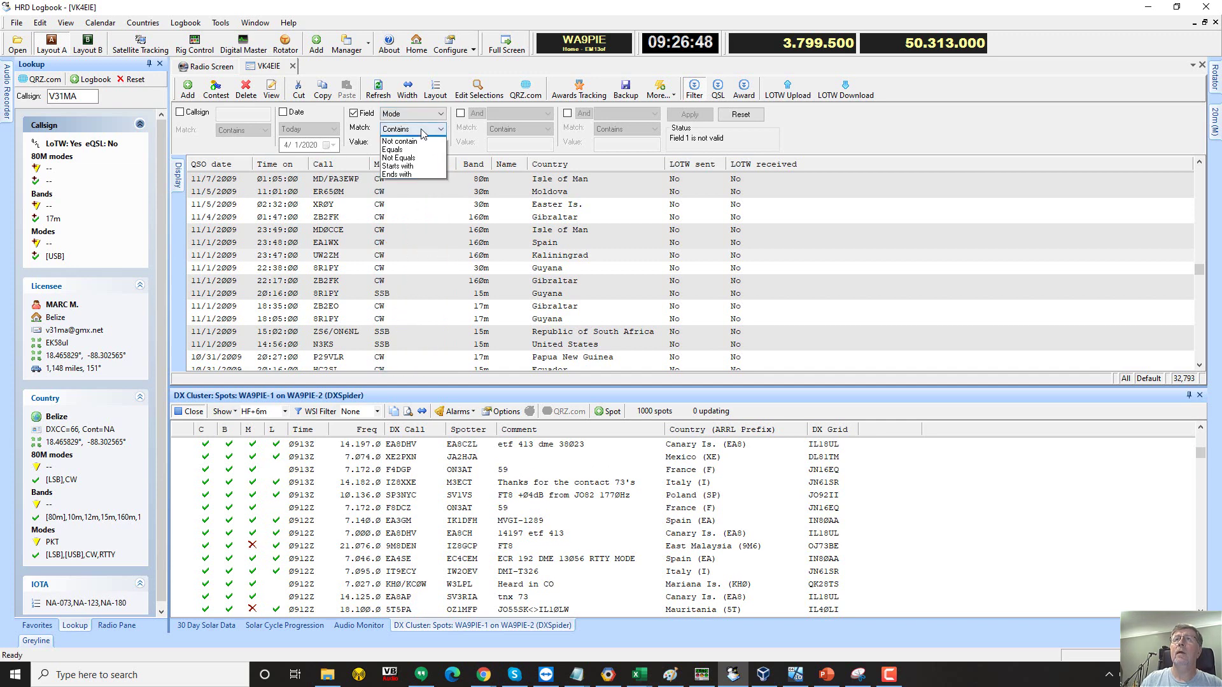
left_click(417, 145)
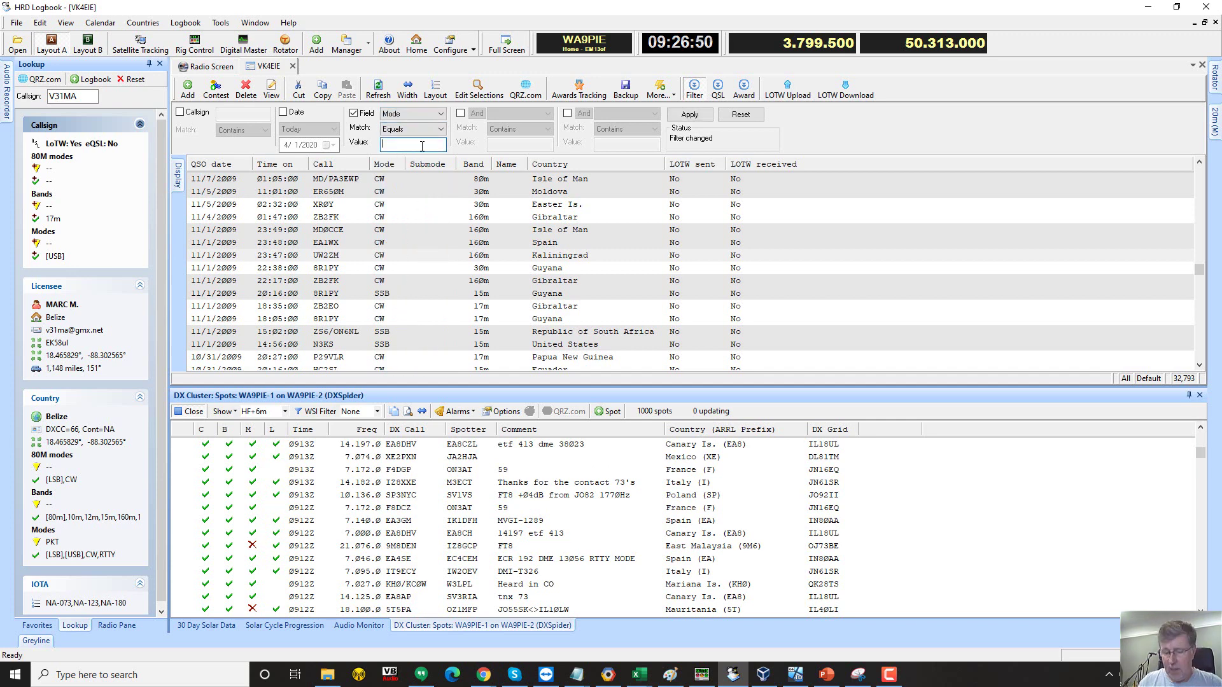
type("MFSL")
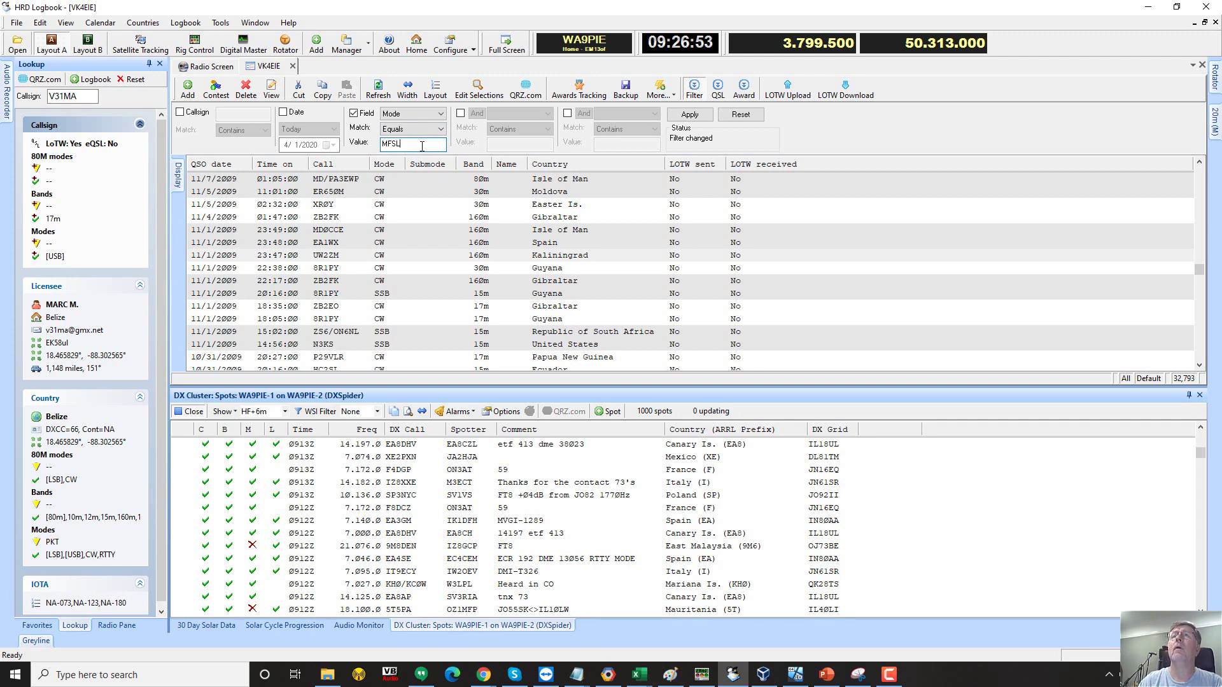
key("BackSpace")
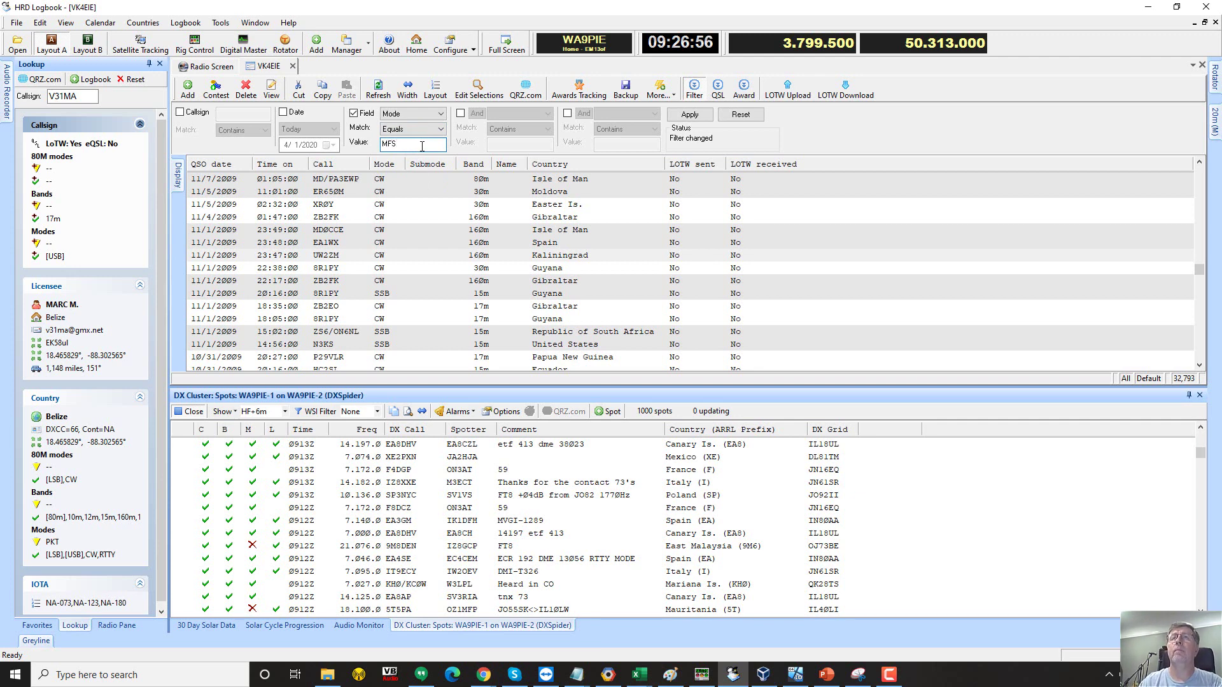
type("K")
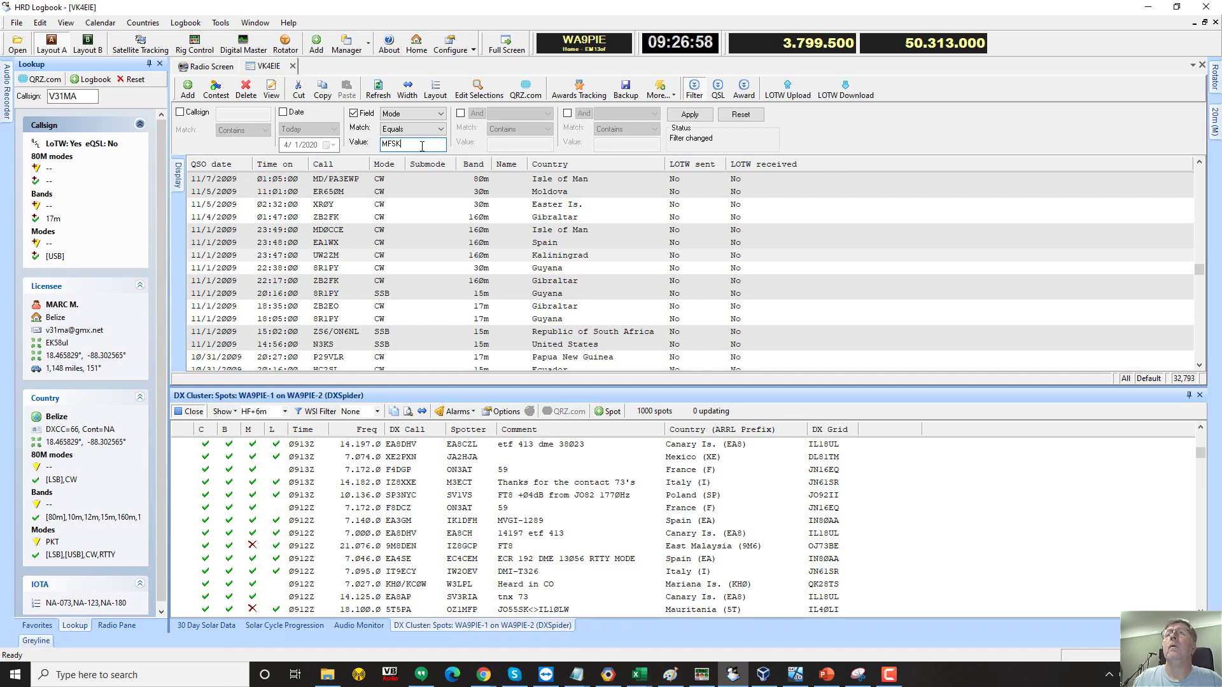
left_click(689, 114)
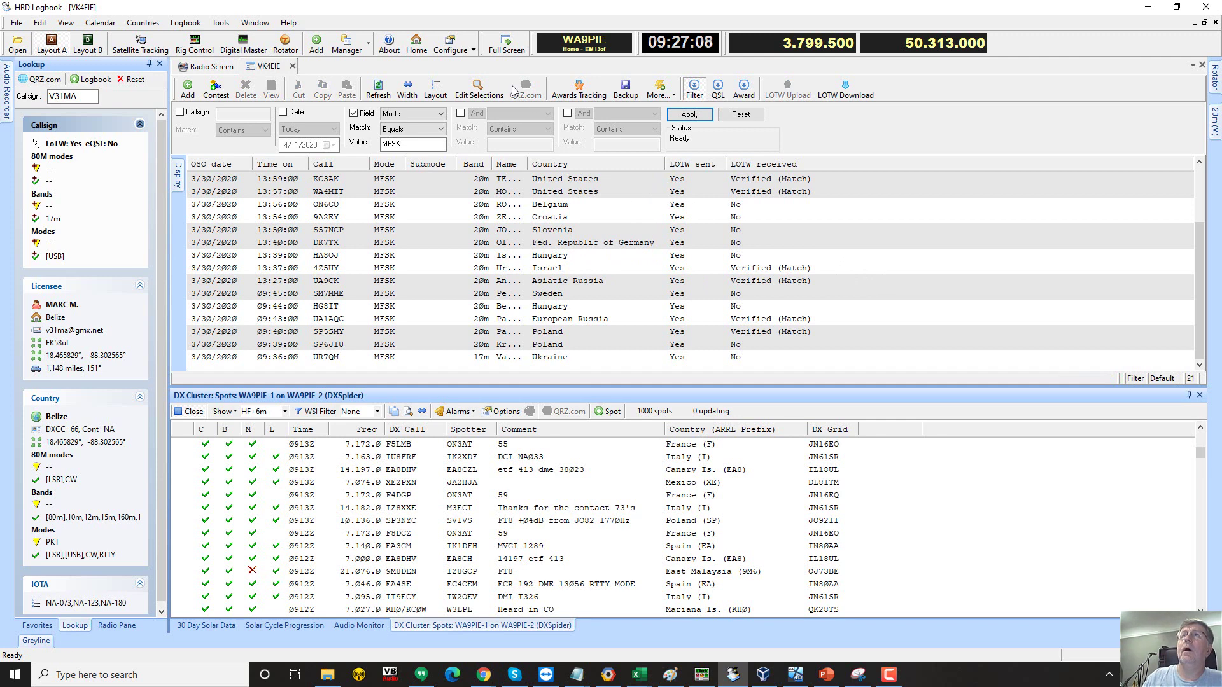
Autofit the log columns and select all 21 filtered MFSK contacts with Ctrl+A.
left_click(401, 89)
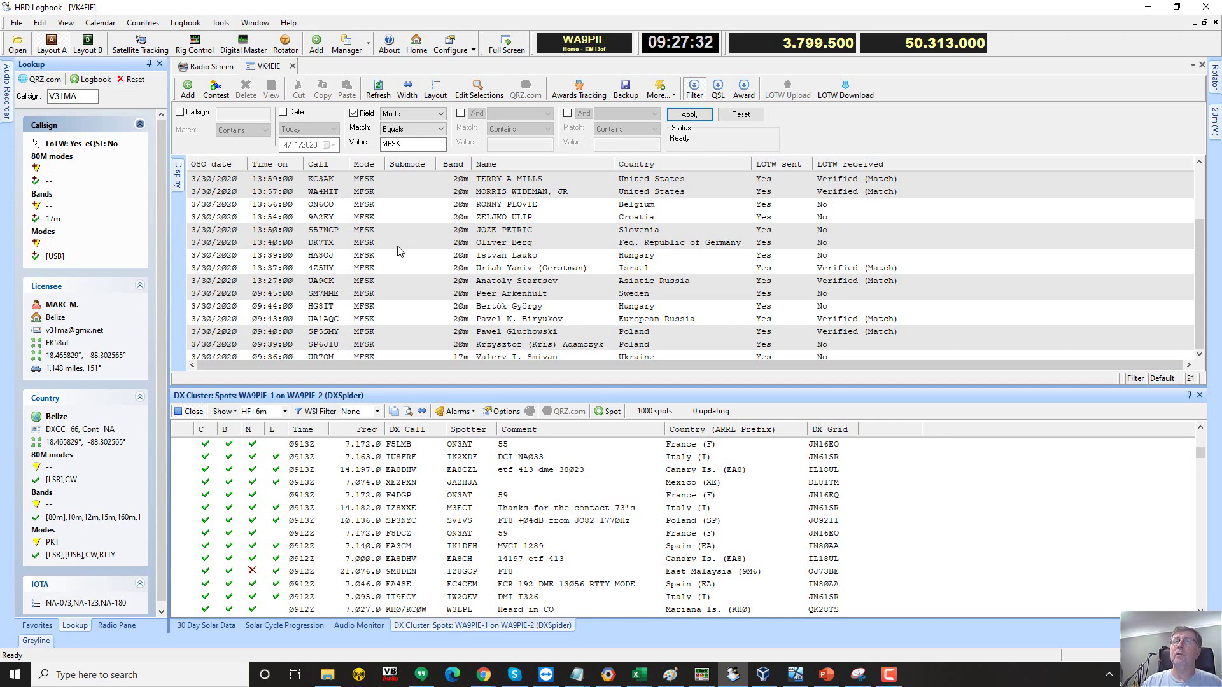
left_click(398, 246)
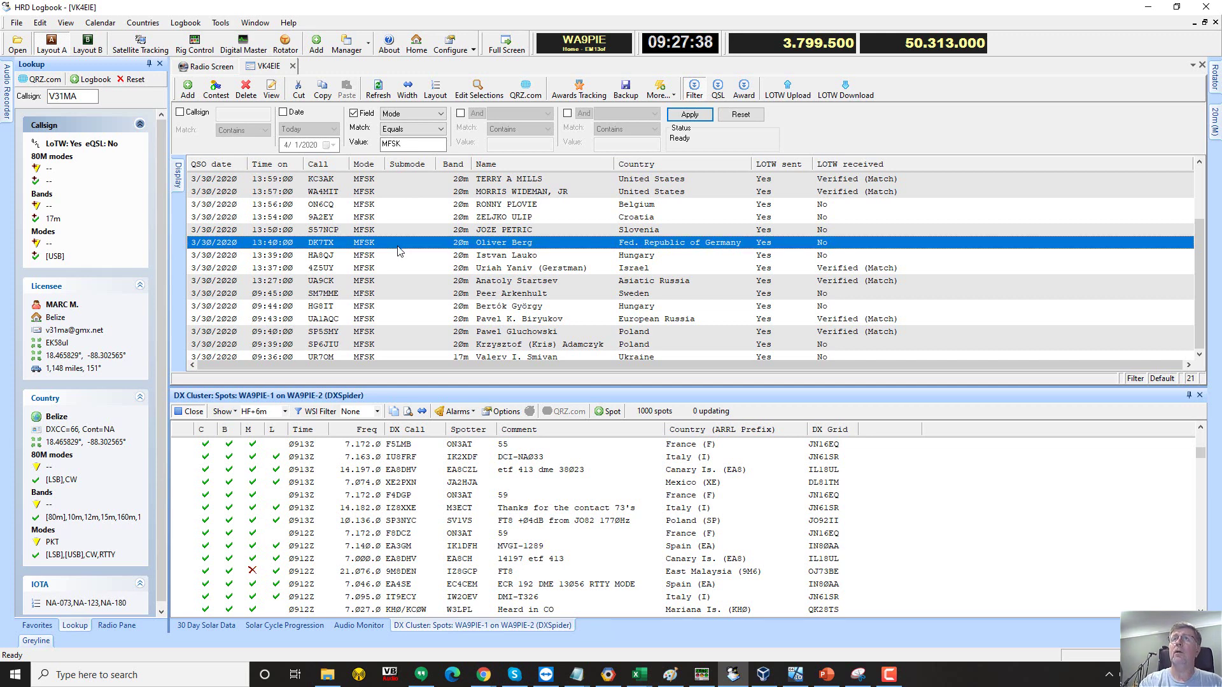
key("ctrl+a")
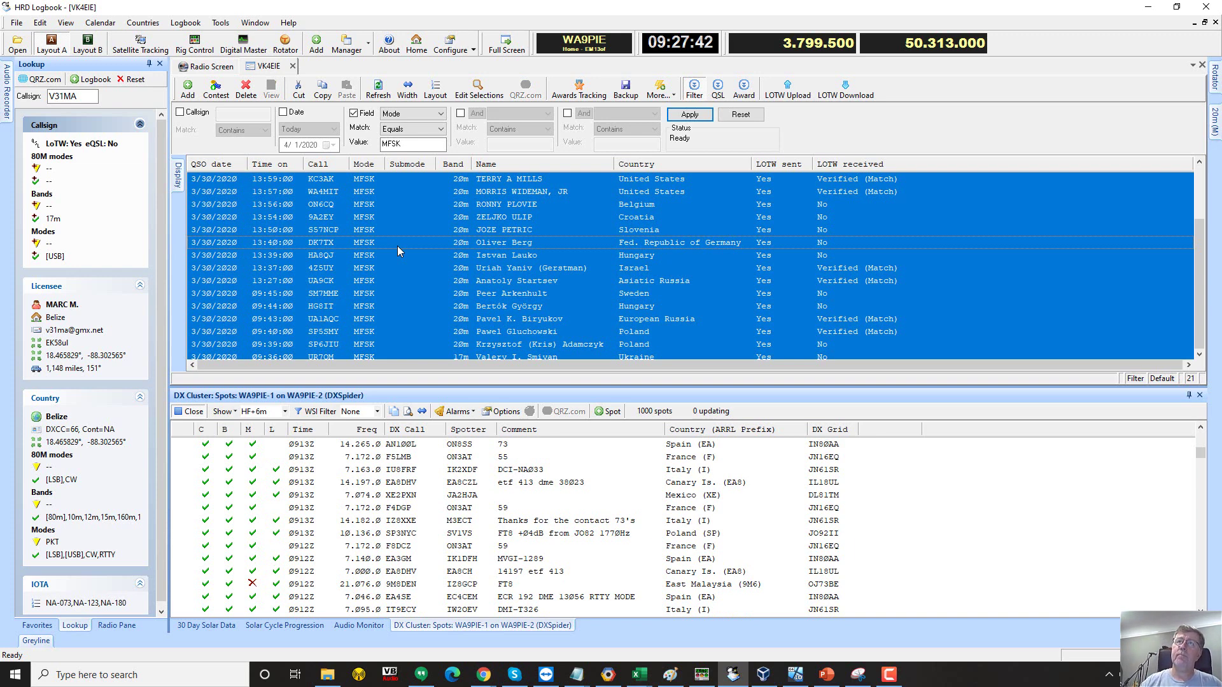
Open the Bulk Editor's Any Fields mode for the selected contacts and move it aside.
right_click(400, 229)
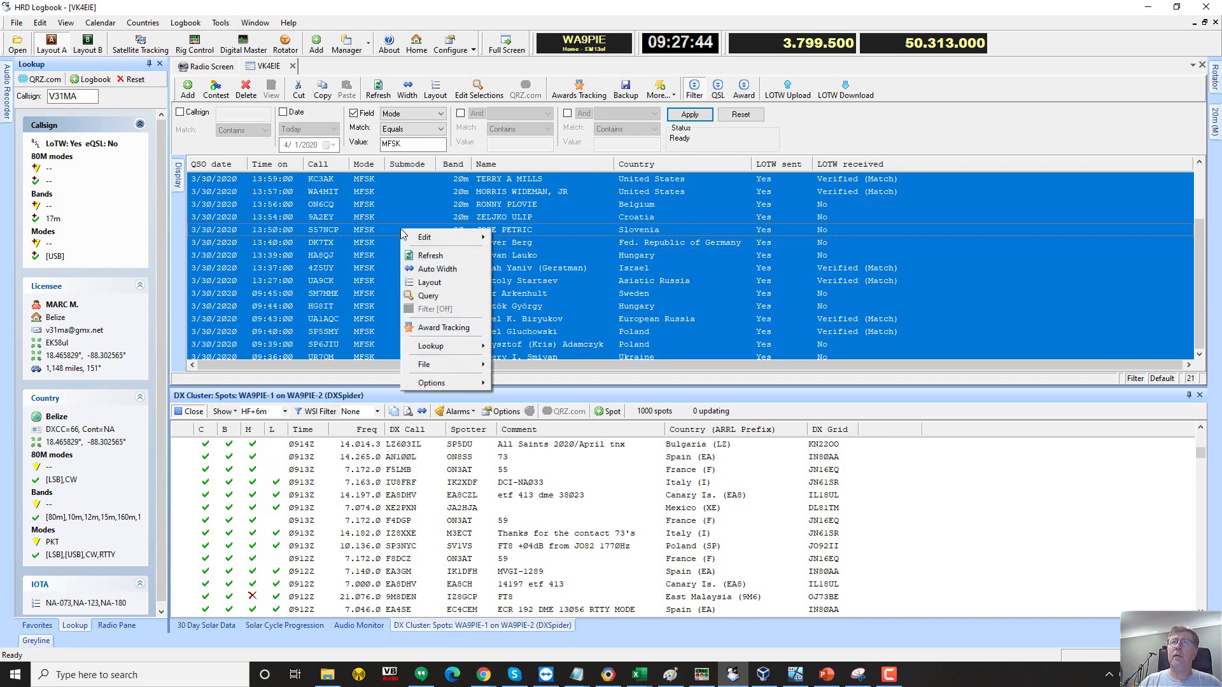
mouse_move(462, 364)
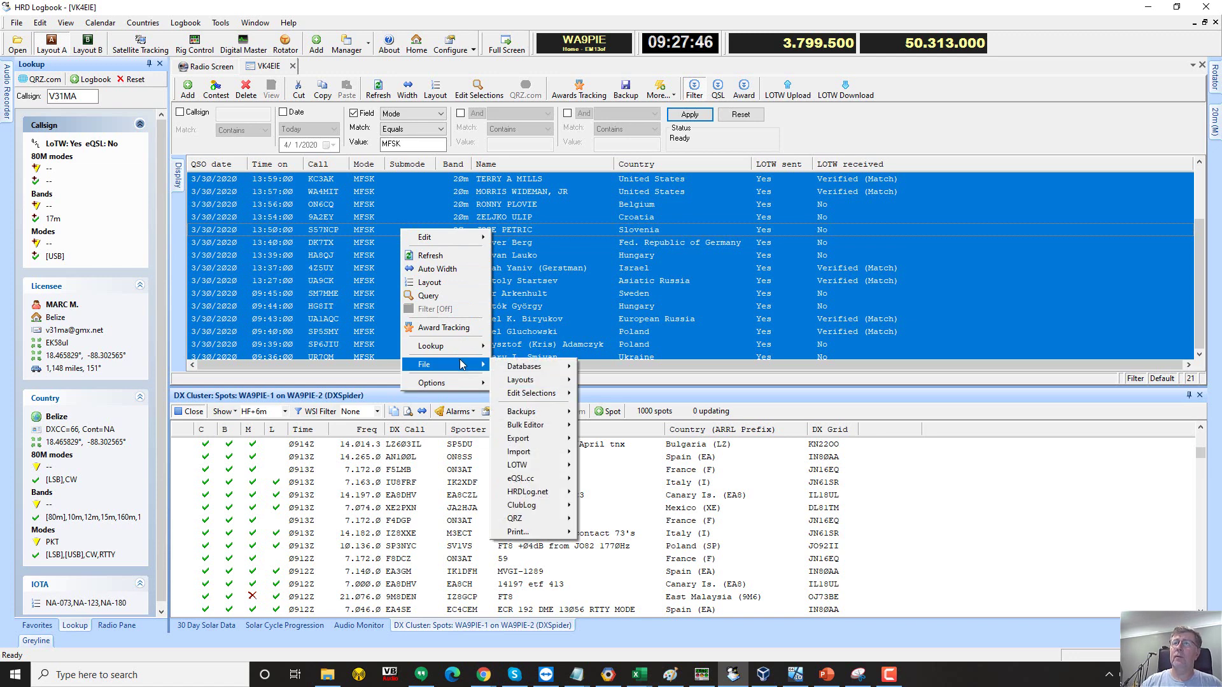
mouse_move(535, 433)
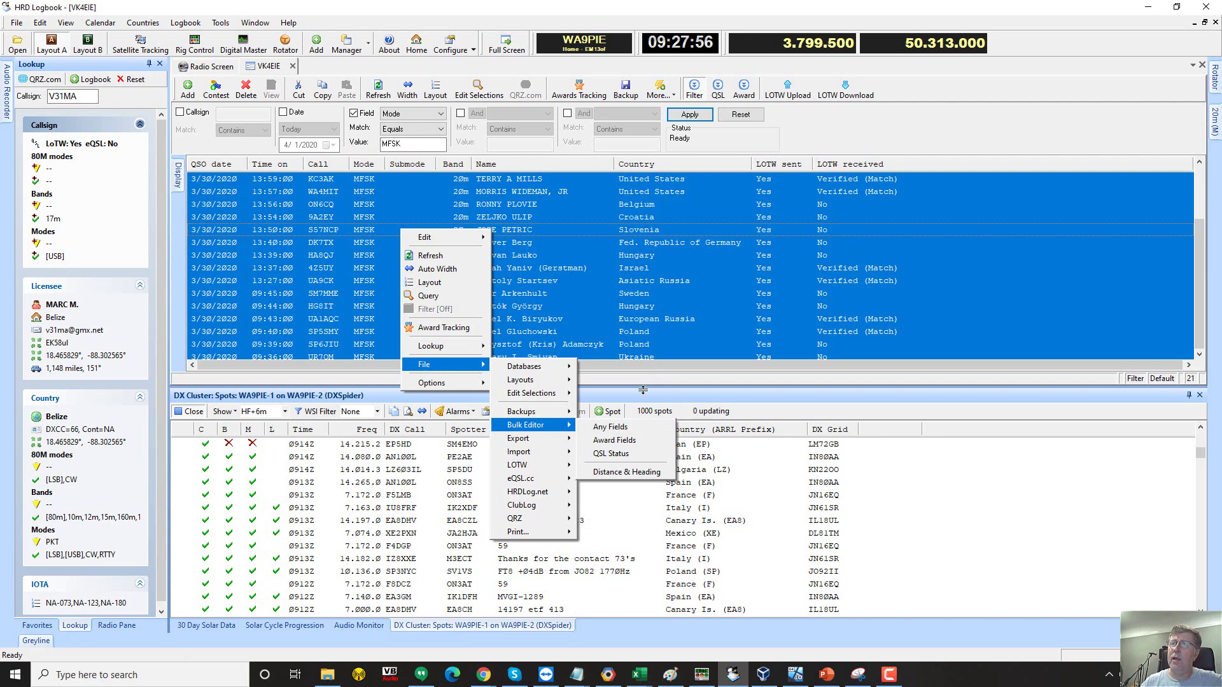
left_click(640, 429)
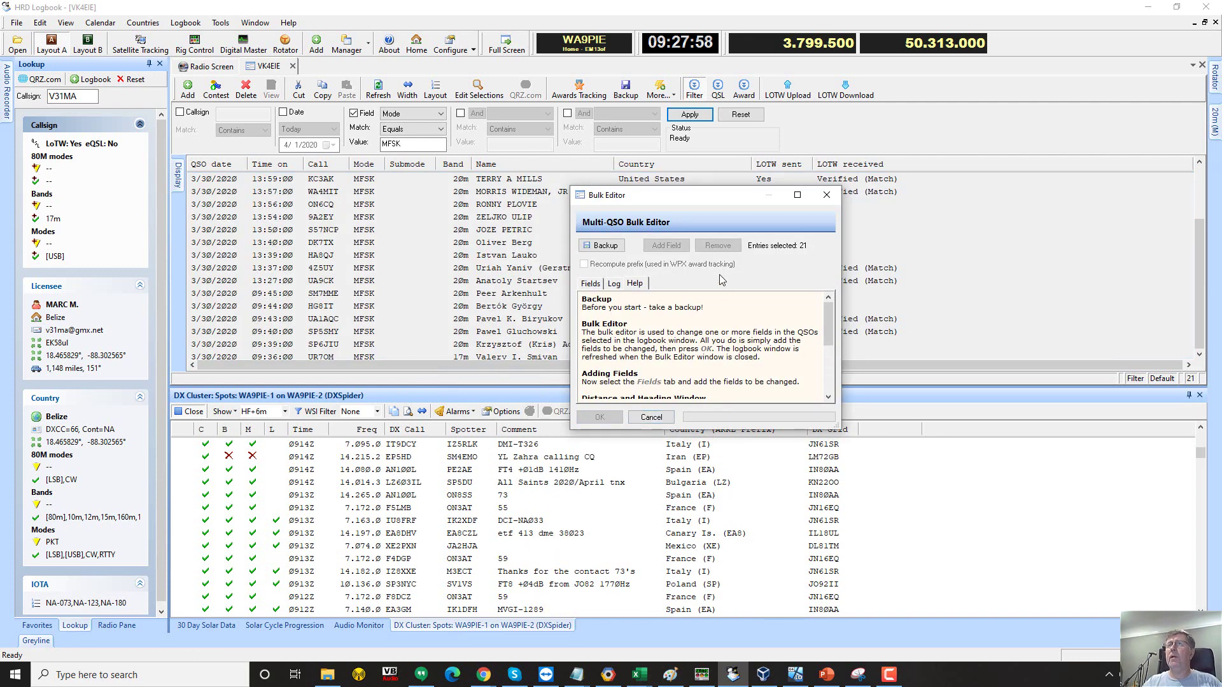
left_click_drag(707, 199, 598, 201)
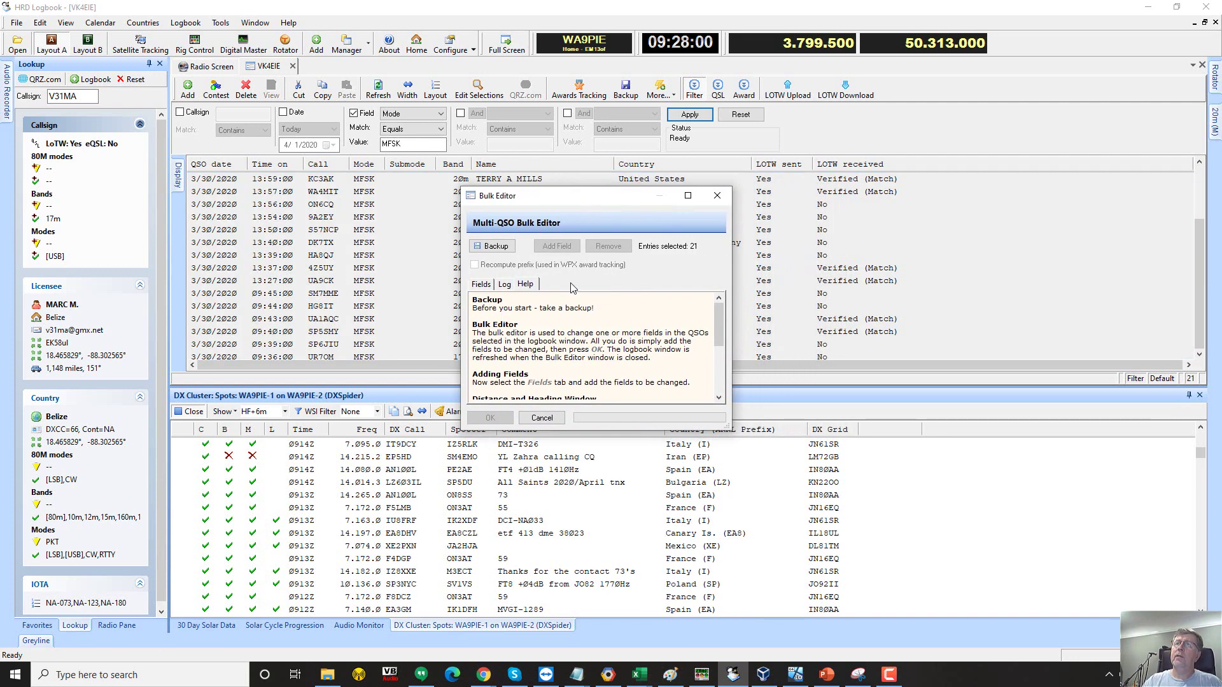
Add a Submode field set to FT4 and apply it to all 21 contacts.
left_click(481, 284)
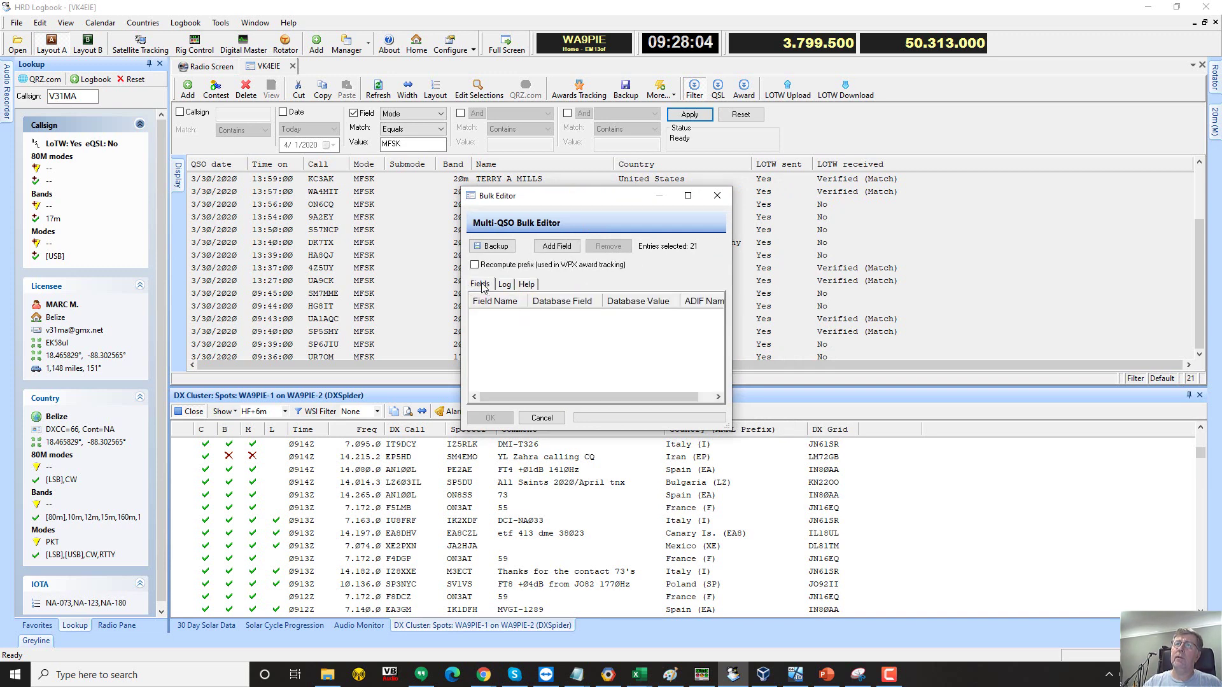
left_click(557, 246)
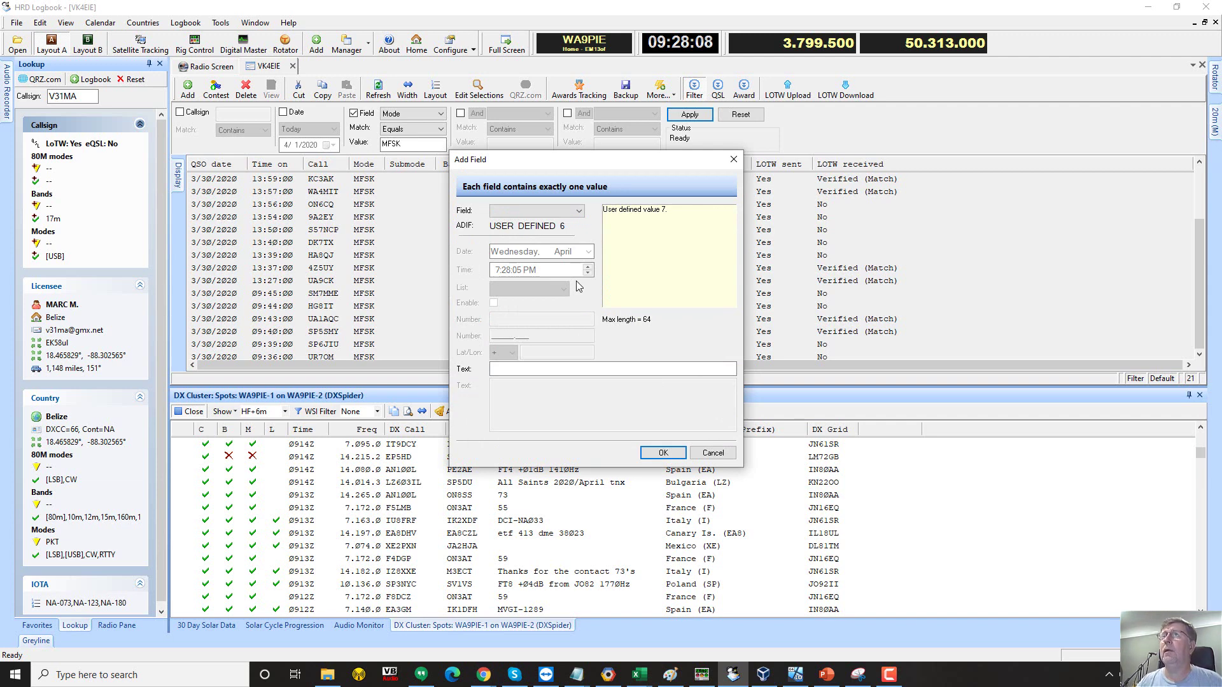
left_click(570, 212)
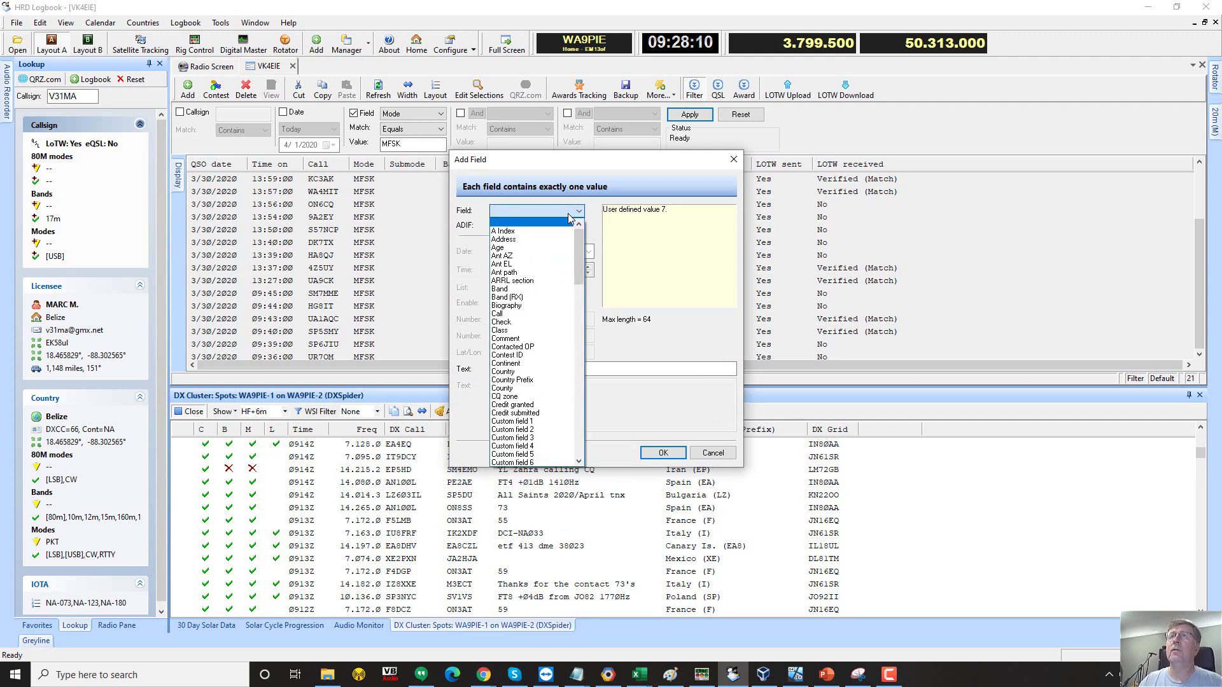
left_click(596, 231)
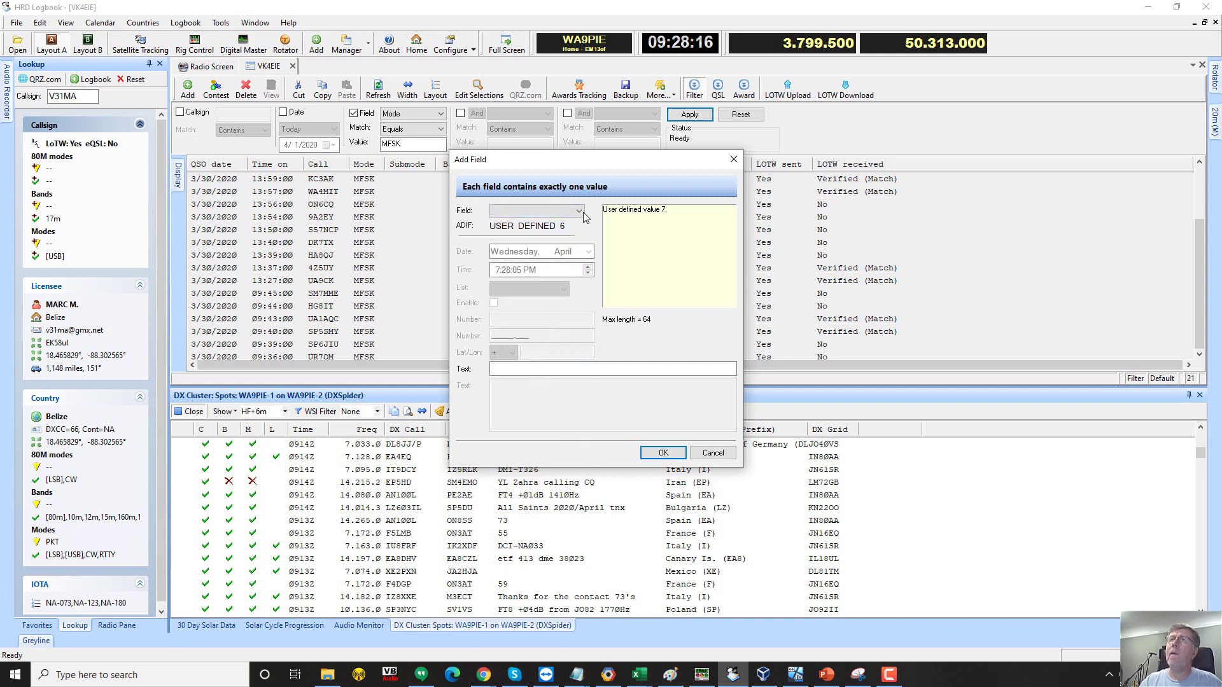
left_click(579, 210)
left_click_drag(579, 255, 584, 418)
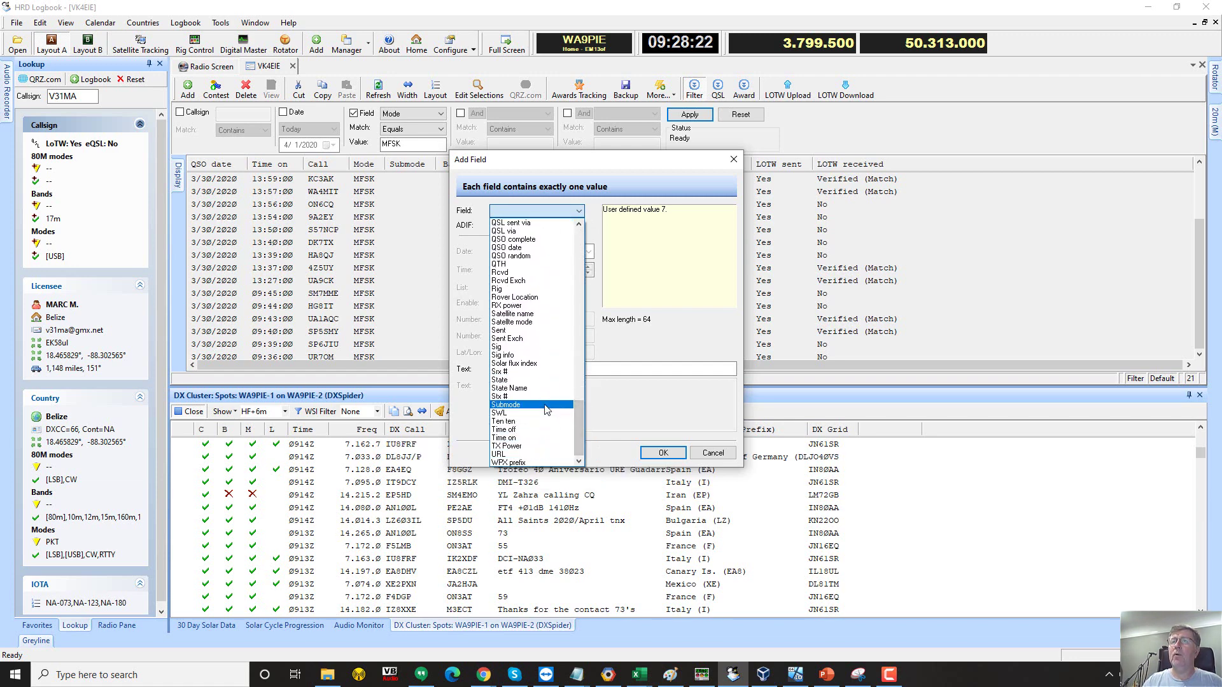
left_click(505, 455)
left_click(563, 289)
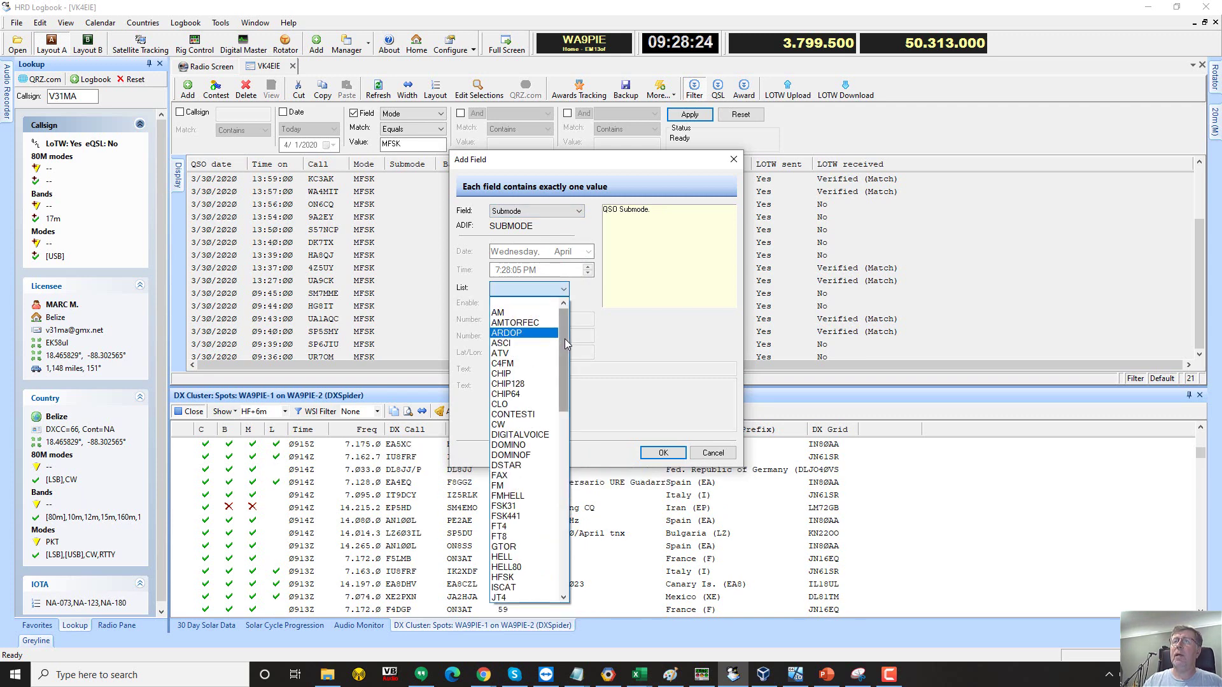
left_click_drag(564, 338, 562, 391)
left_click(533, 353)
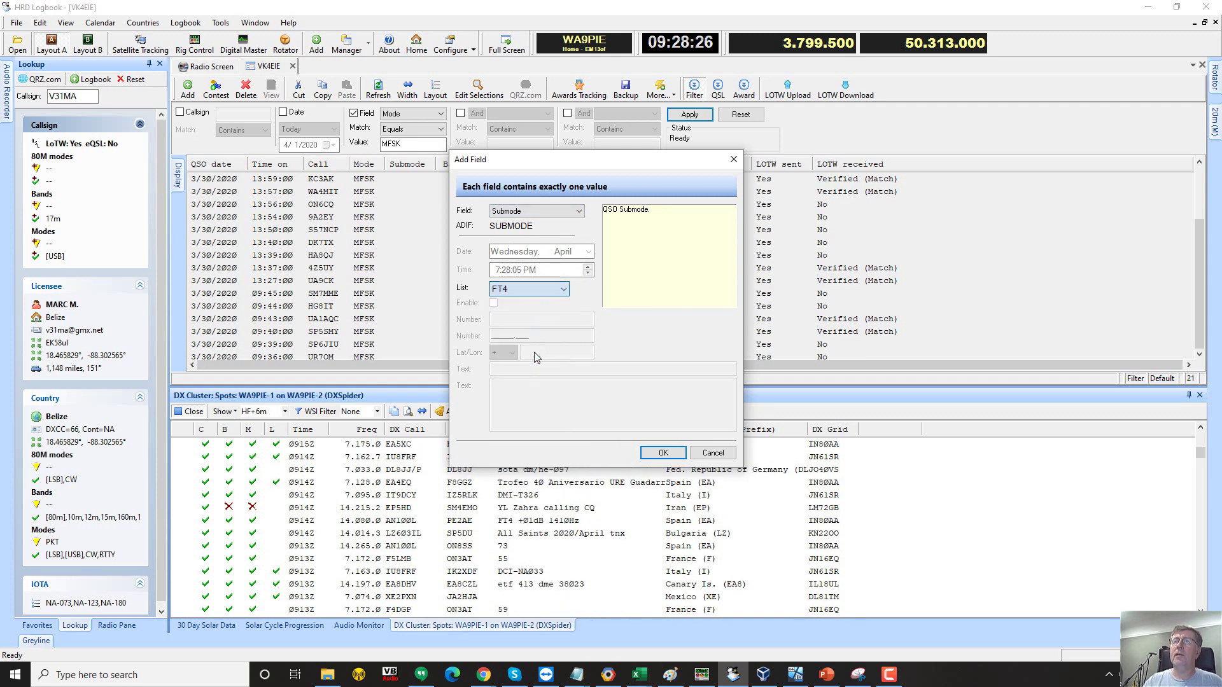
left_click(661, 454)
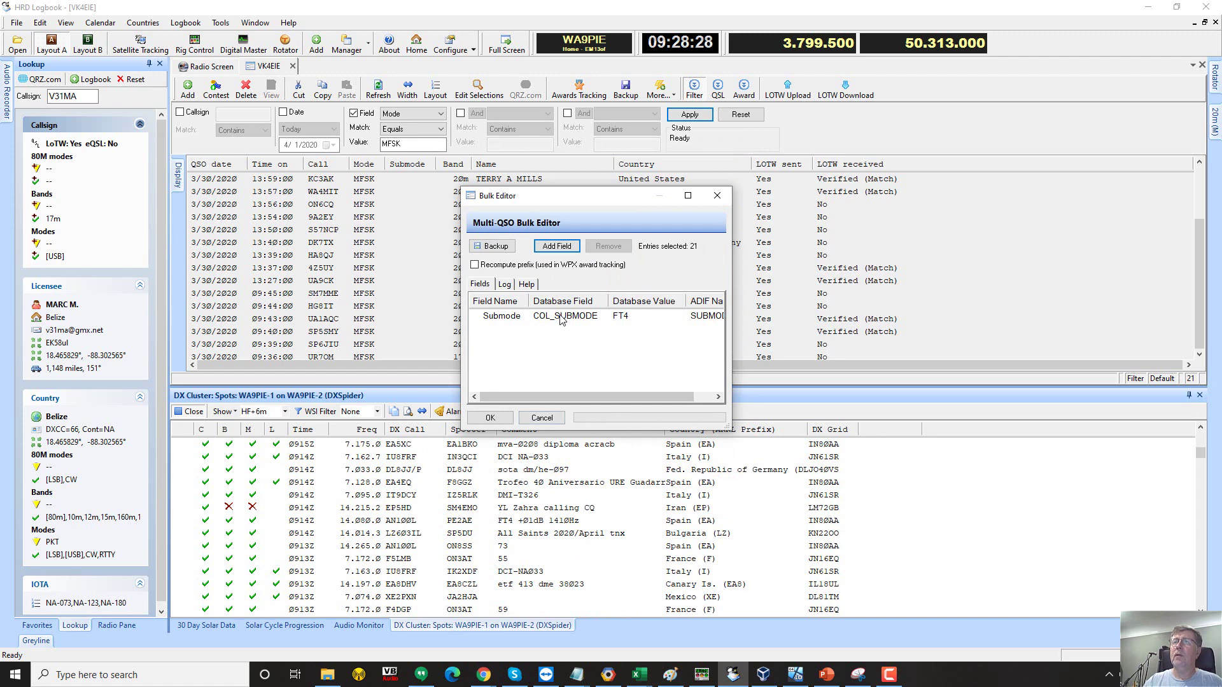
left_click(501, 420)
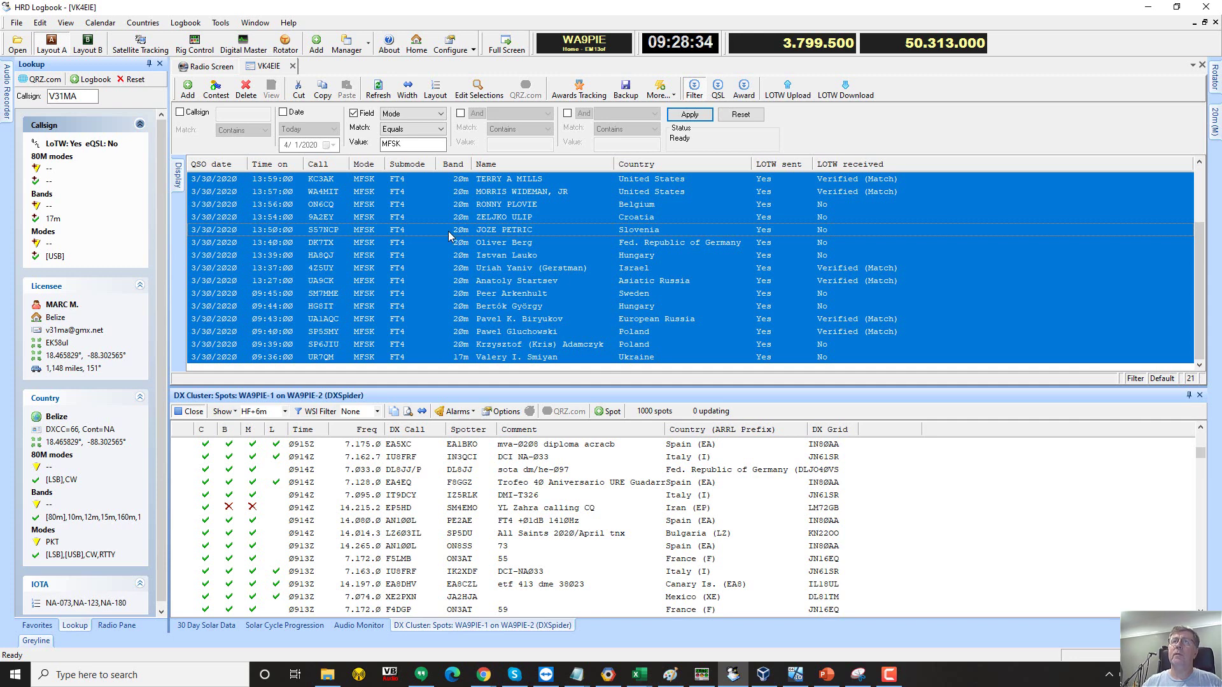
Clear the multi-row selection by clicking a single contact.
left_click(448, 230)
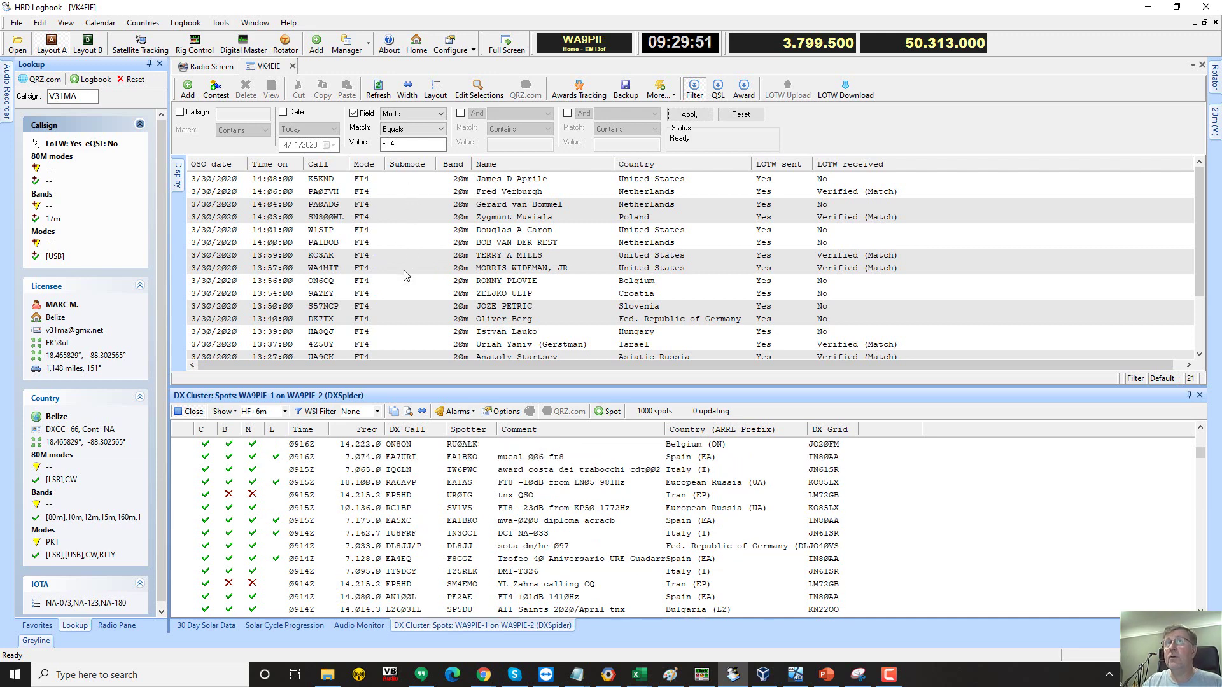
Select all filtered FT4 contacts and open the Bulk Editor's Any Fields mode.
left_click(414, 219)
key("ctrl+a")
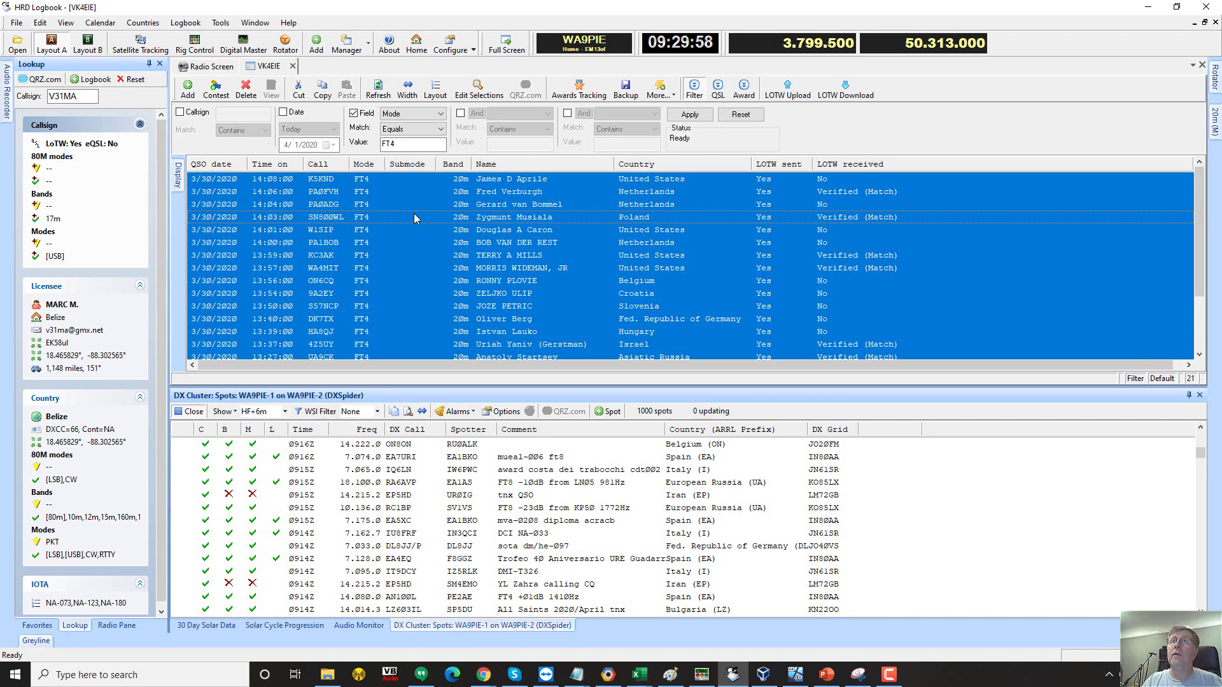
right_click(414, 217)
mouse_move(476, 350)
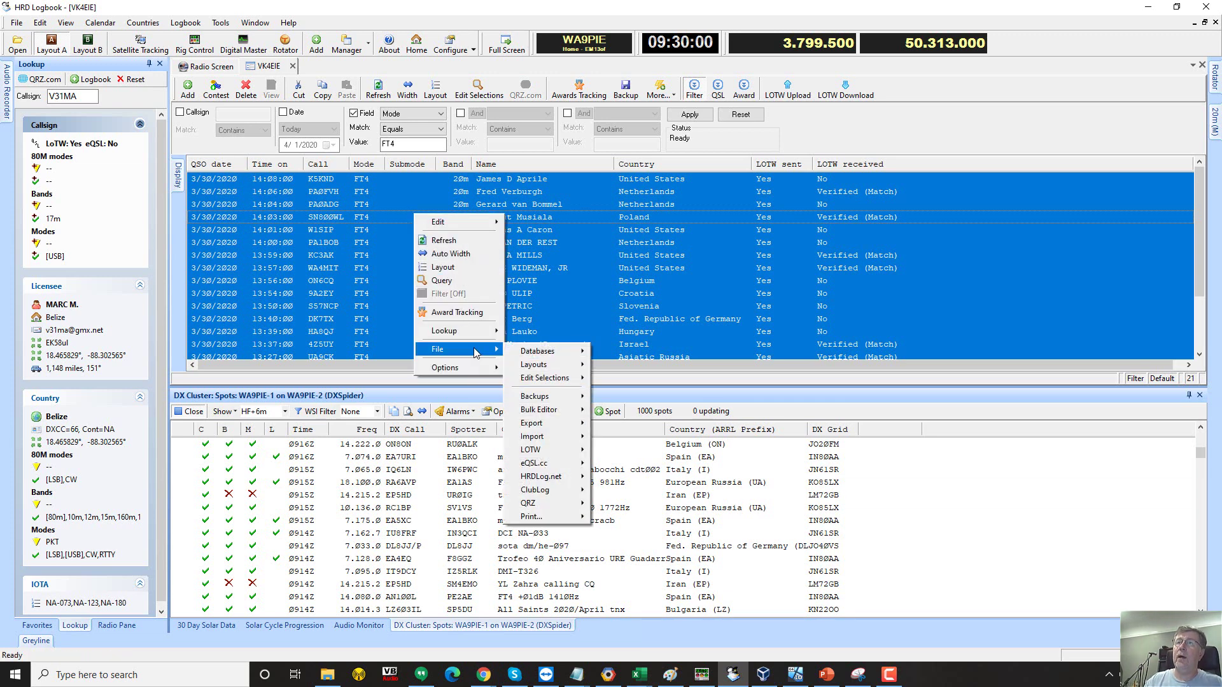
mouse_move(551, 412)
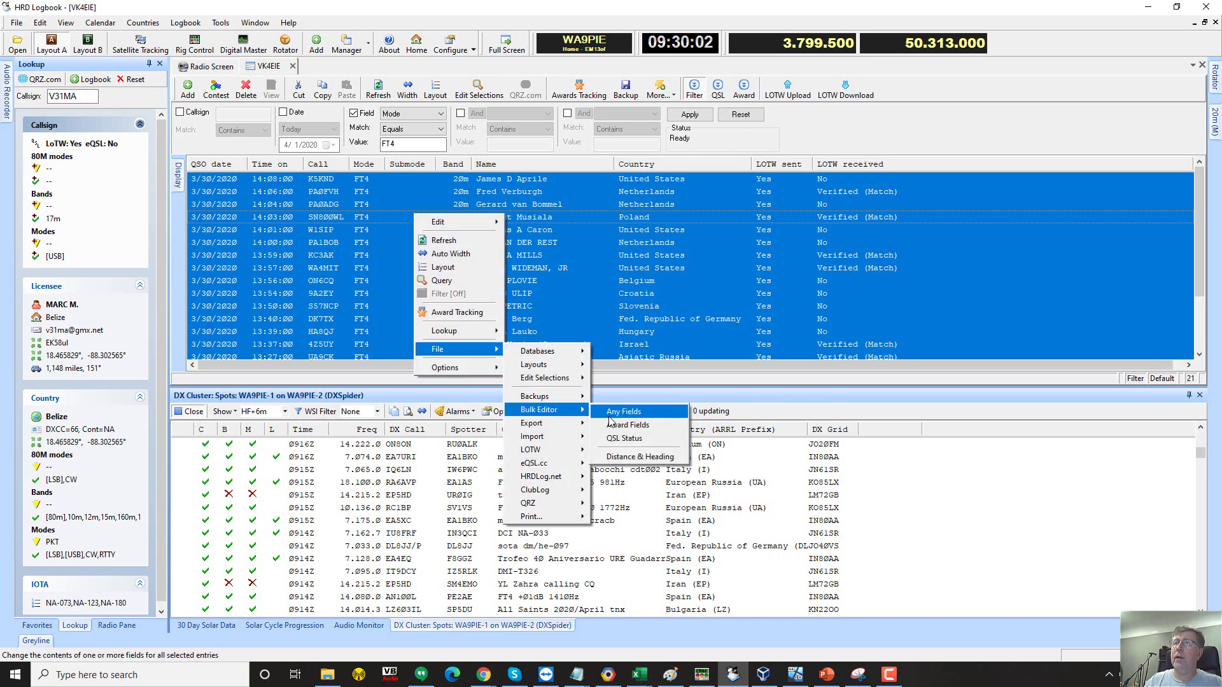
left_click(598, 412)
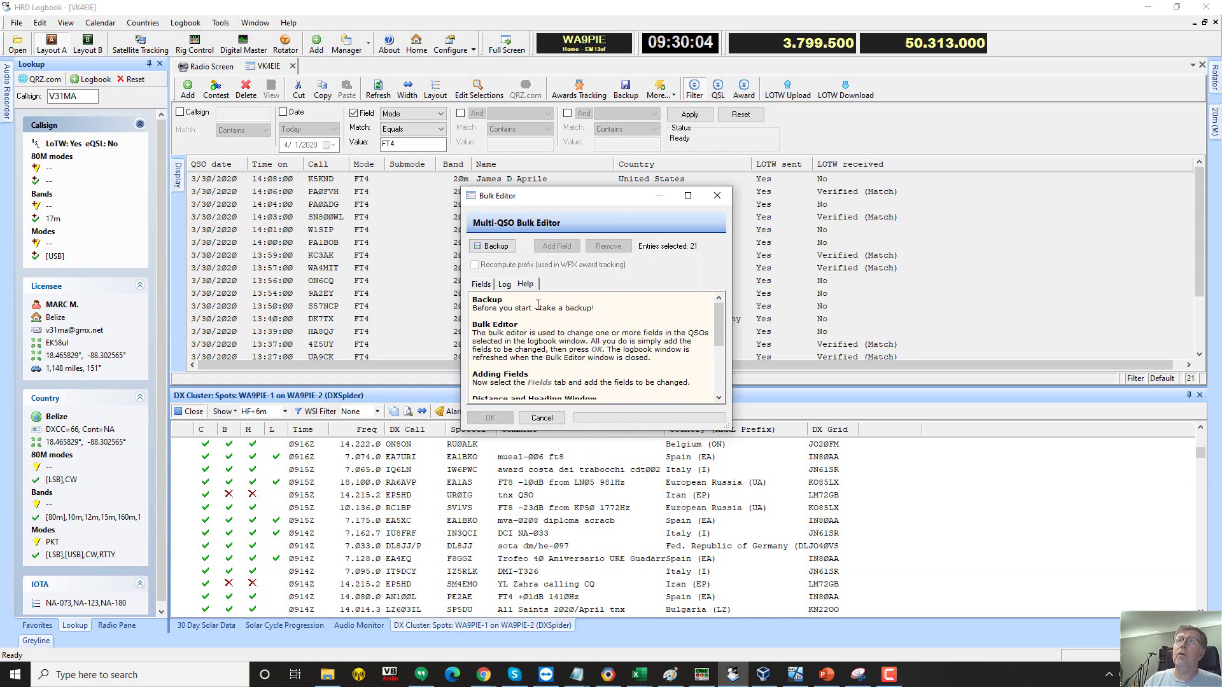
Add a Mode field to the bulk edit with the value MFSK.
left_click(488, 284)
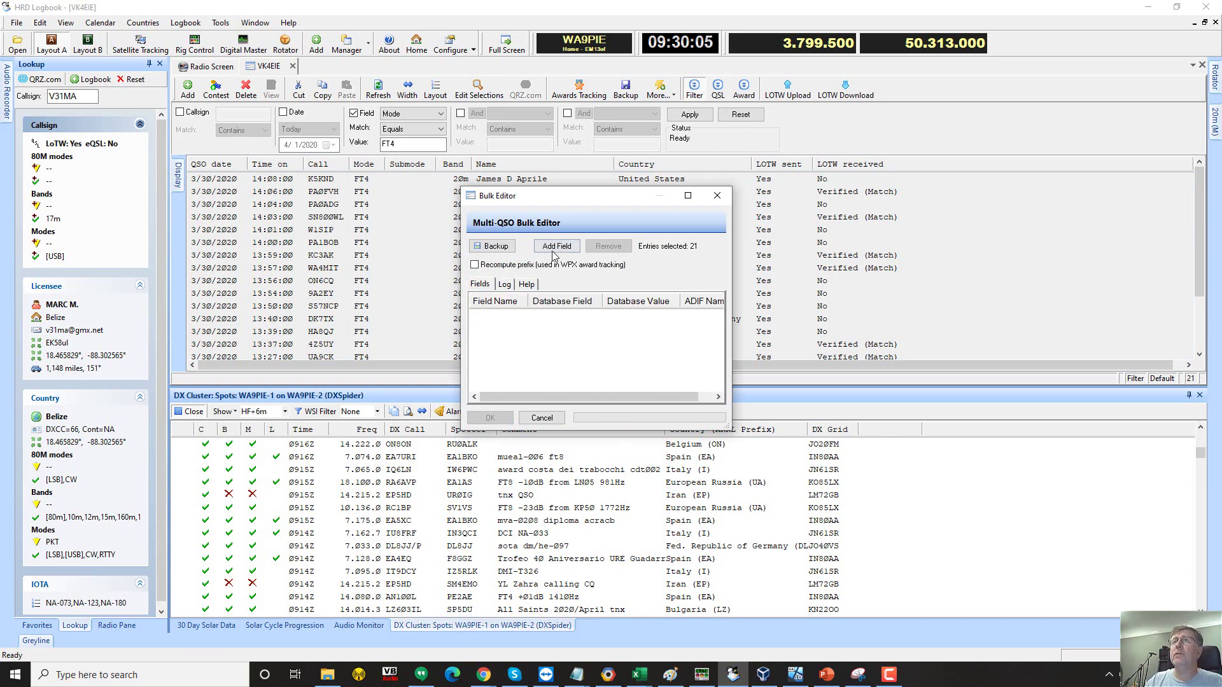
left_click(557, 246)
left_click(576, 211)
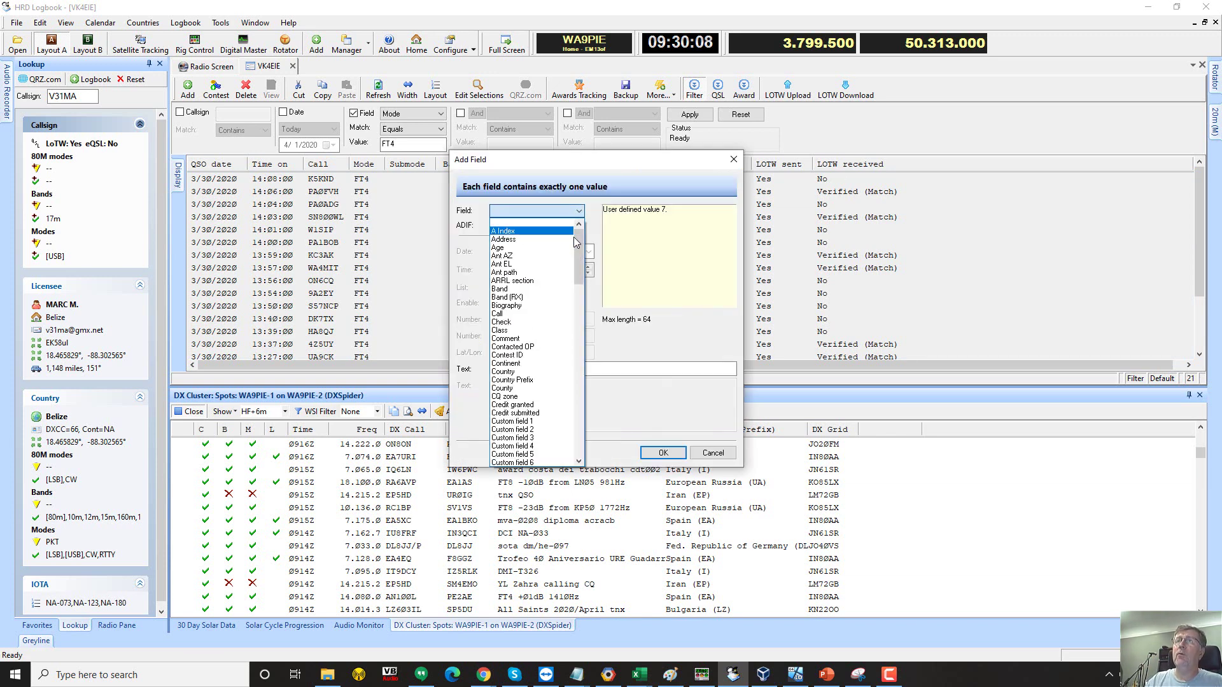
left_click_drag(576, 281, 578, 346)
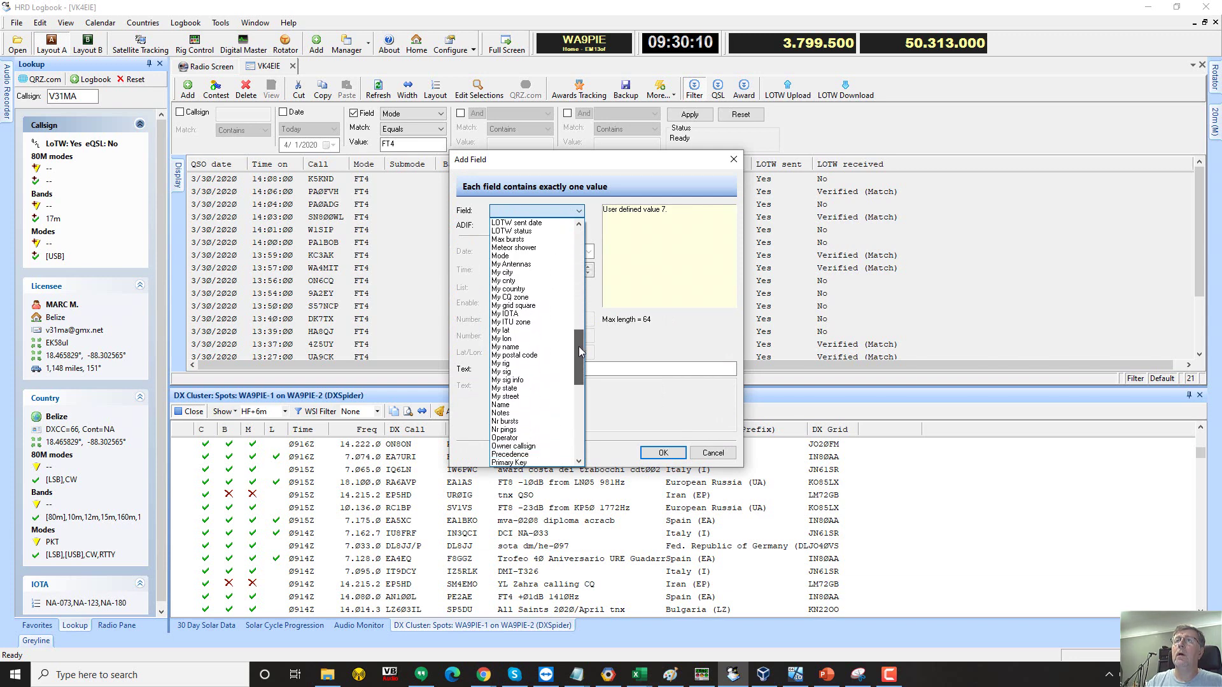
left_click(542, 256)
left_click(563, 288)
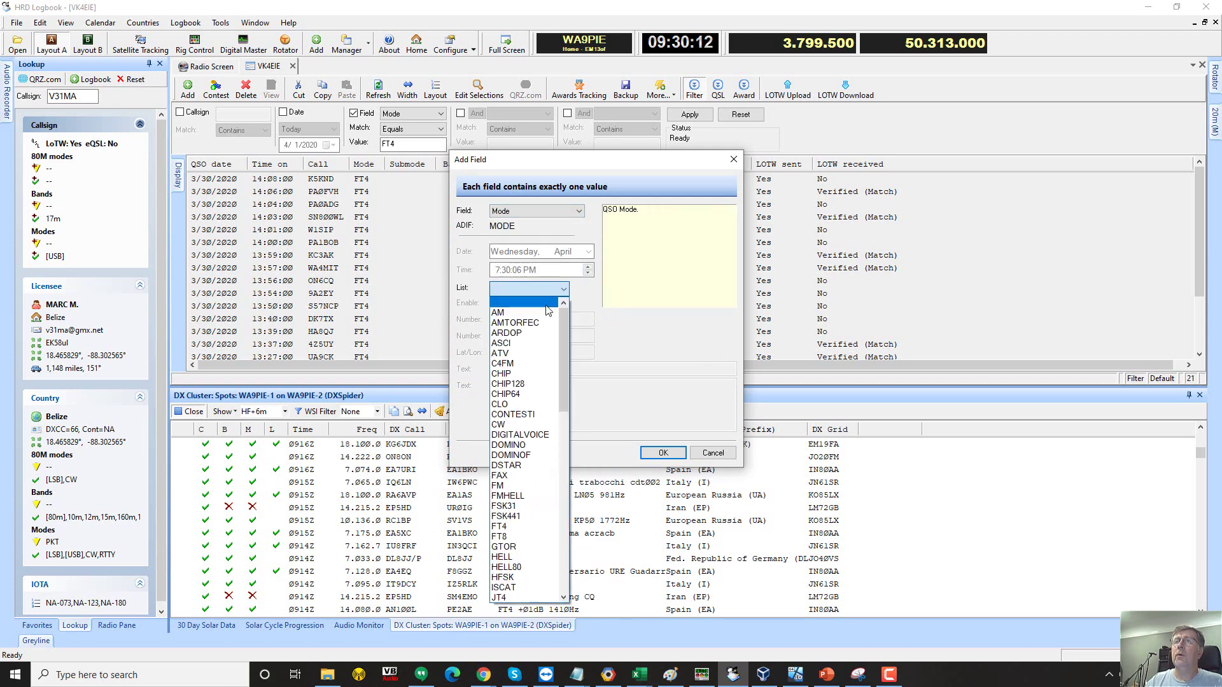
left_click_drag(562, 351, 559, 441)
left_click(532, 404)
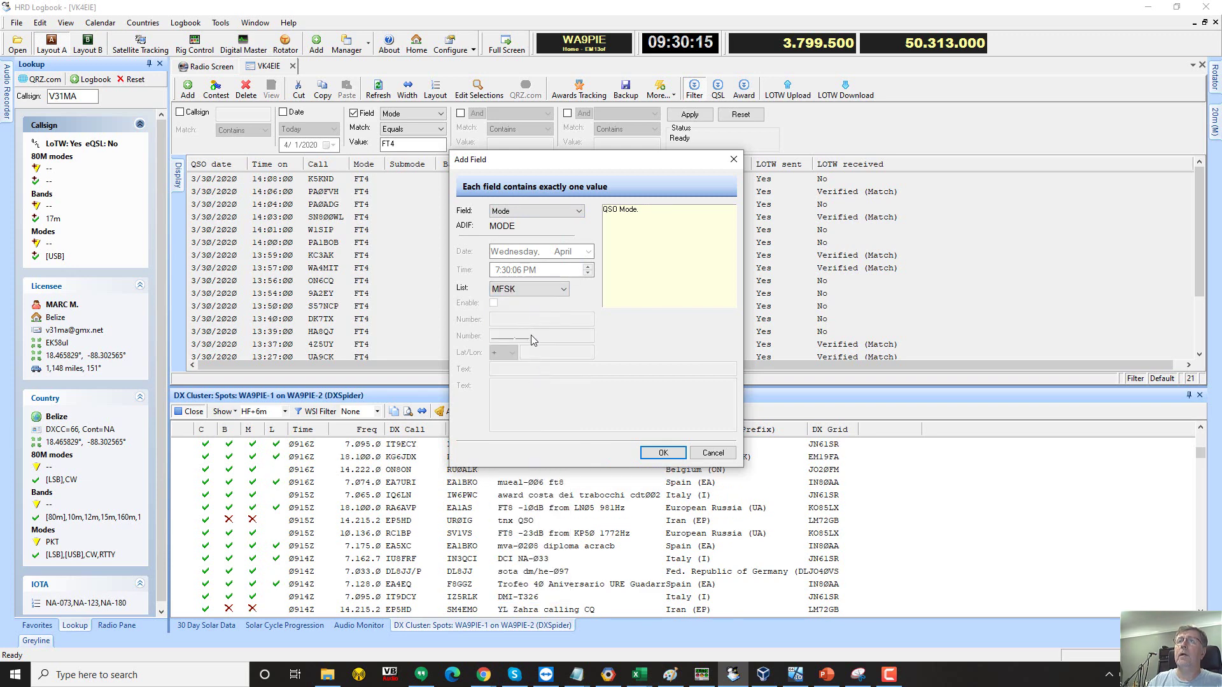
left_click(662, 453)
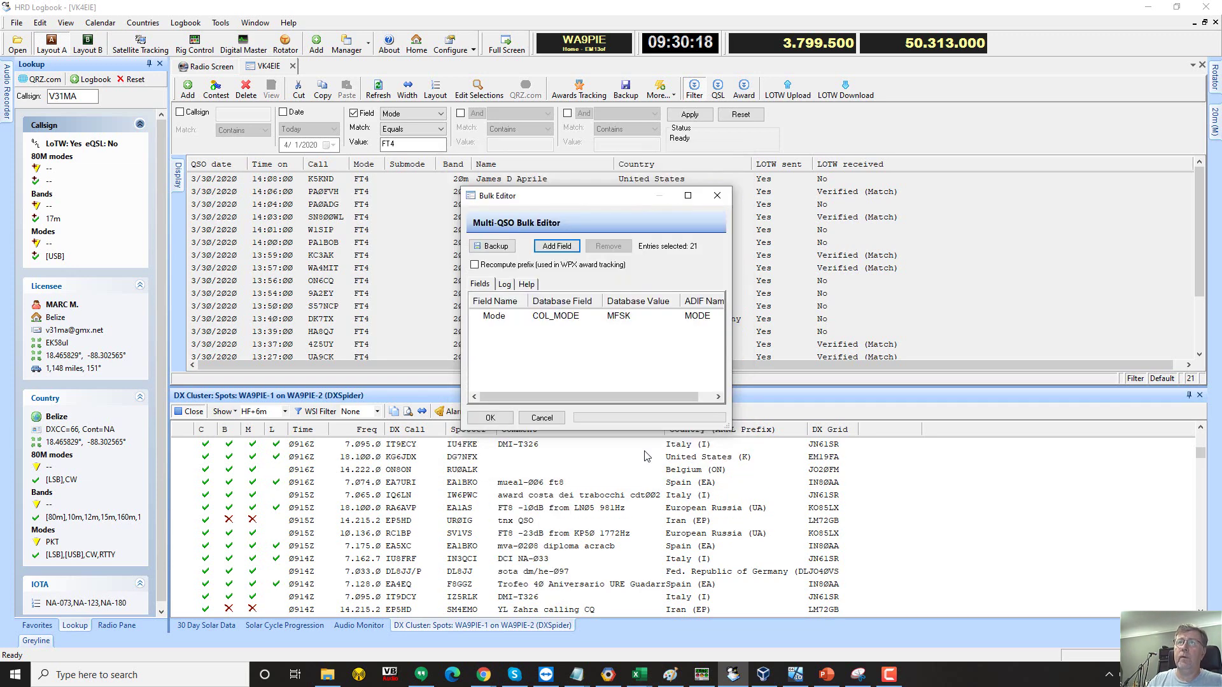
Add a Submode field set to FT4 and apply the edit to the 21 QSOs.
left_click(562, 249)
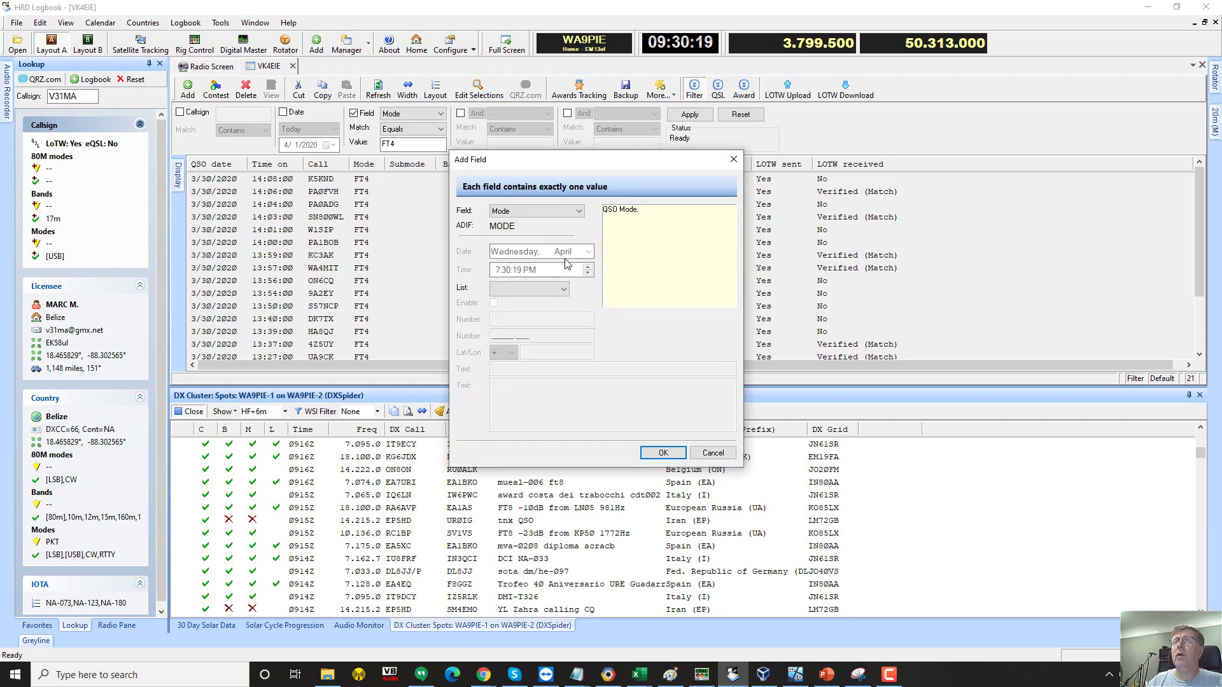
left_click(567, 215)
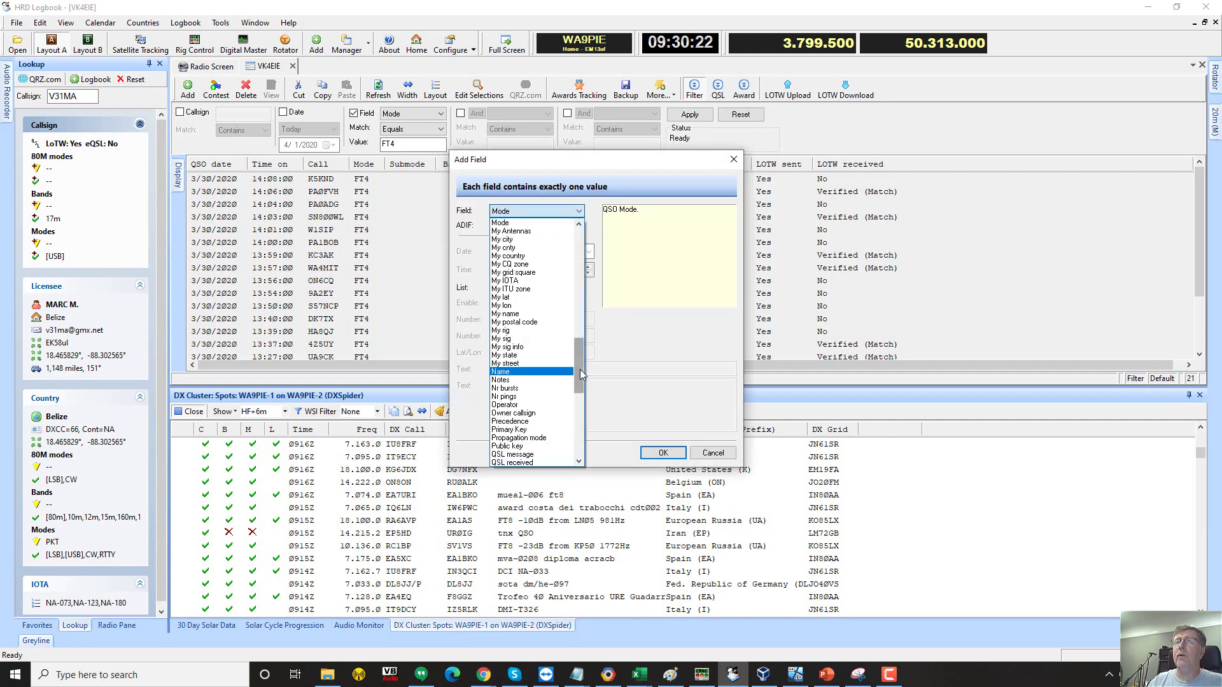
left_click_drag(579, 371, 581, 417)
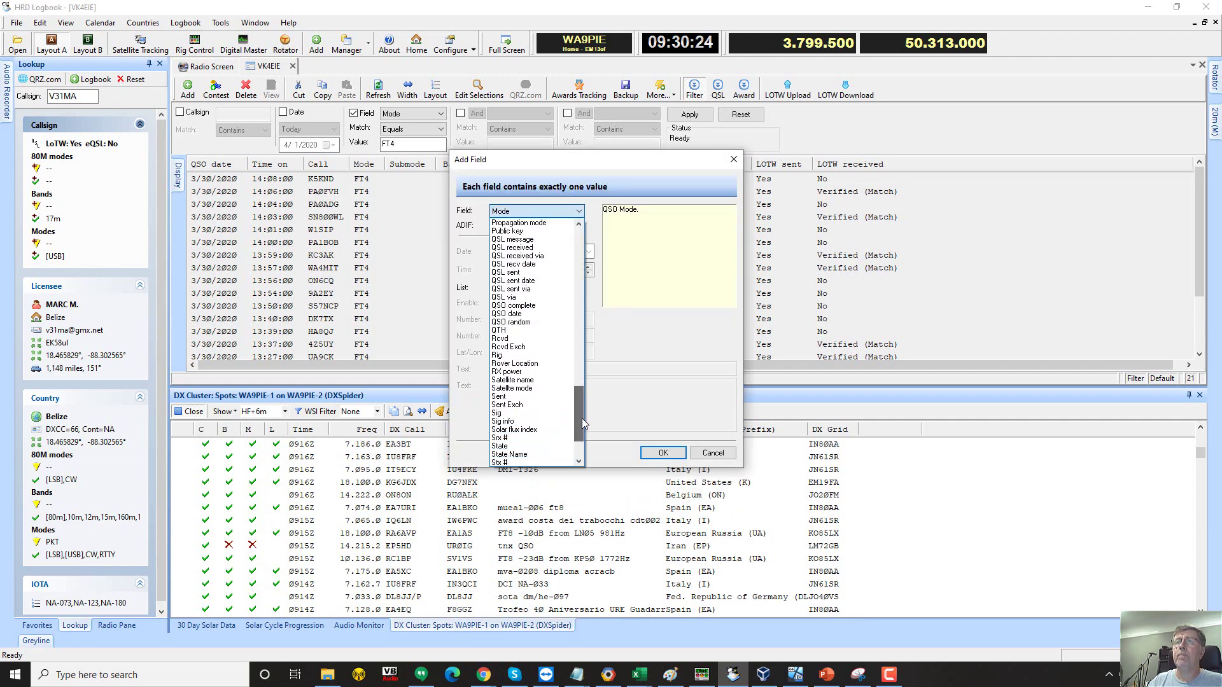
scroll(557, 426, "down", 3)
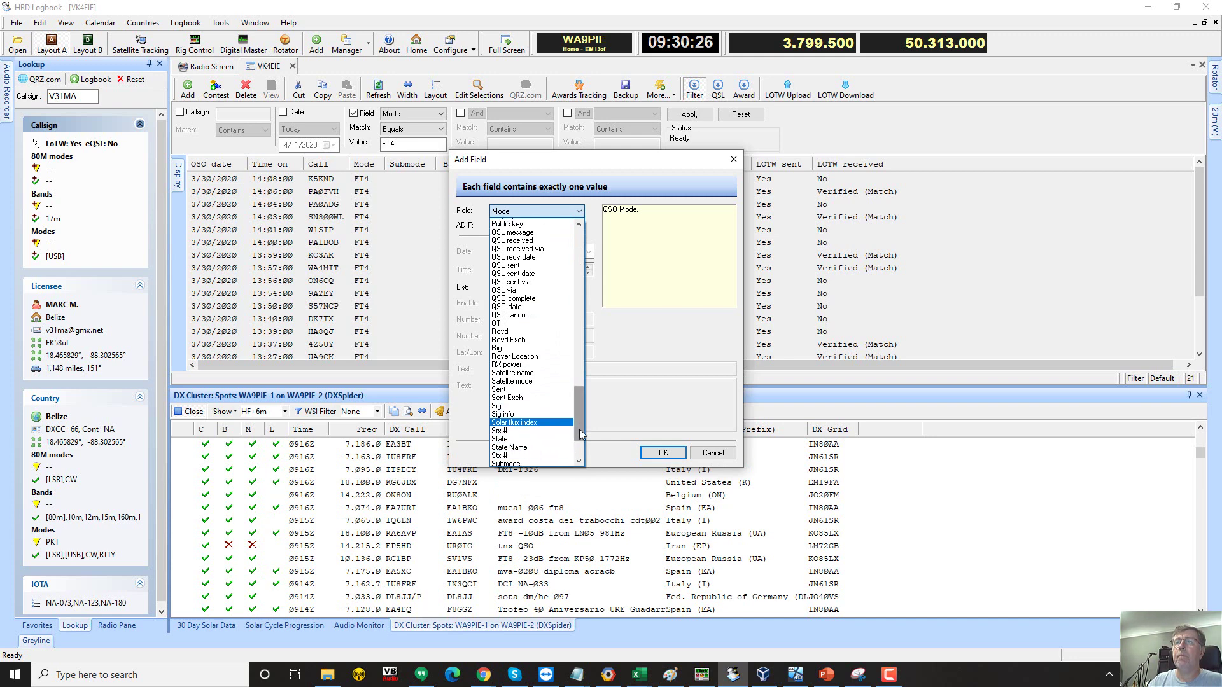
left_click(546, 405)
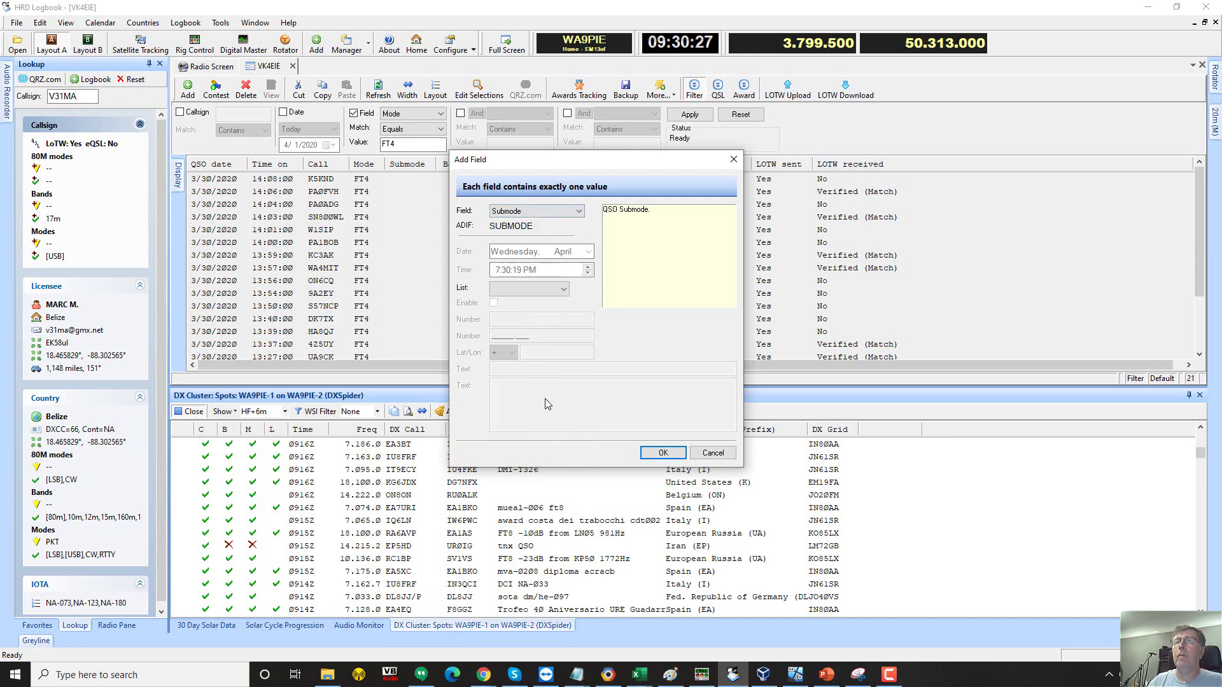
left_click(562, 292)
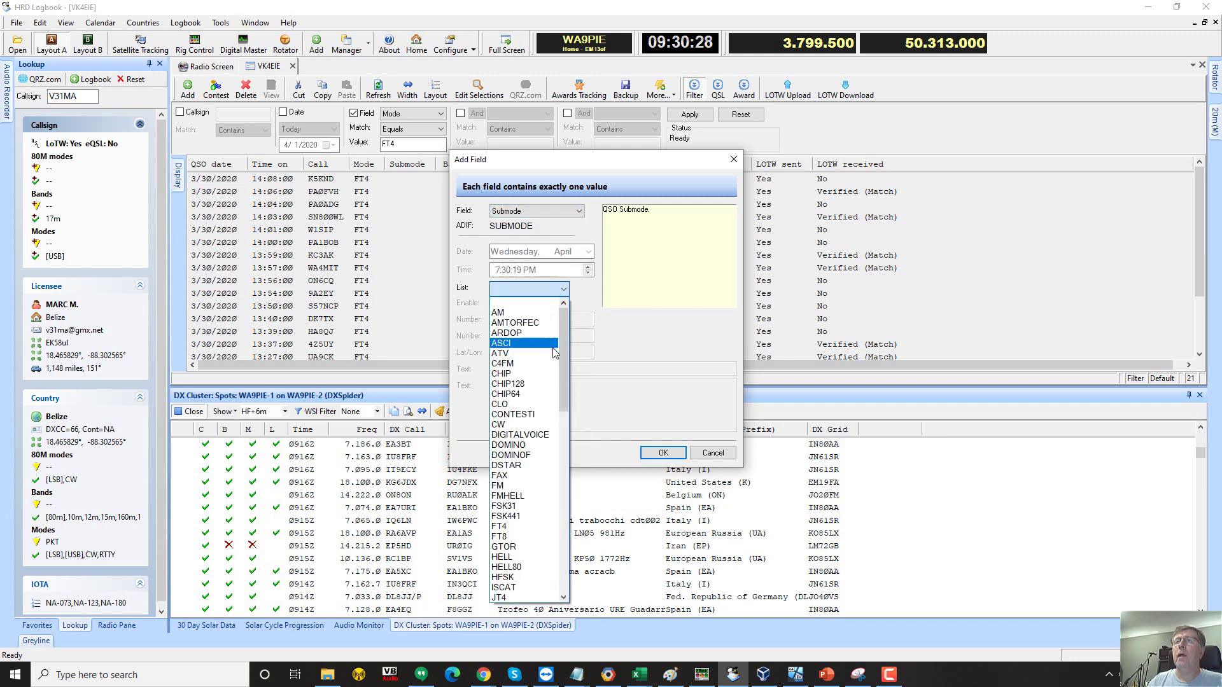
left_click(526, 526)
left_click(662, 453)
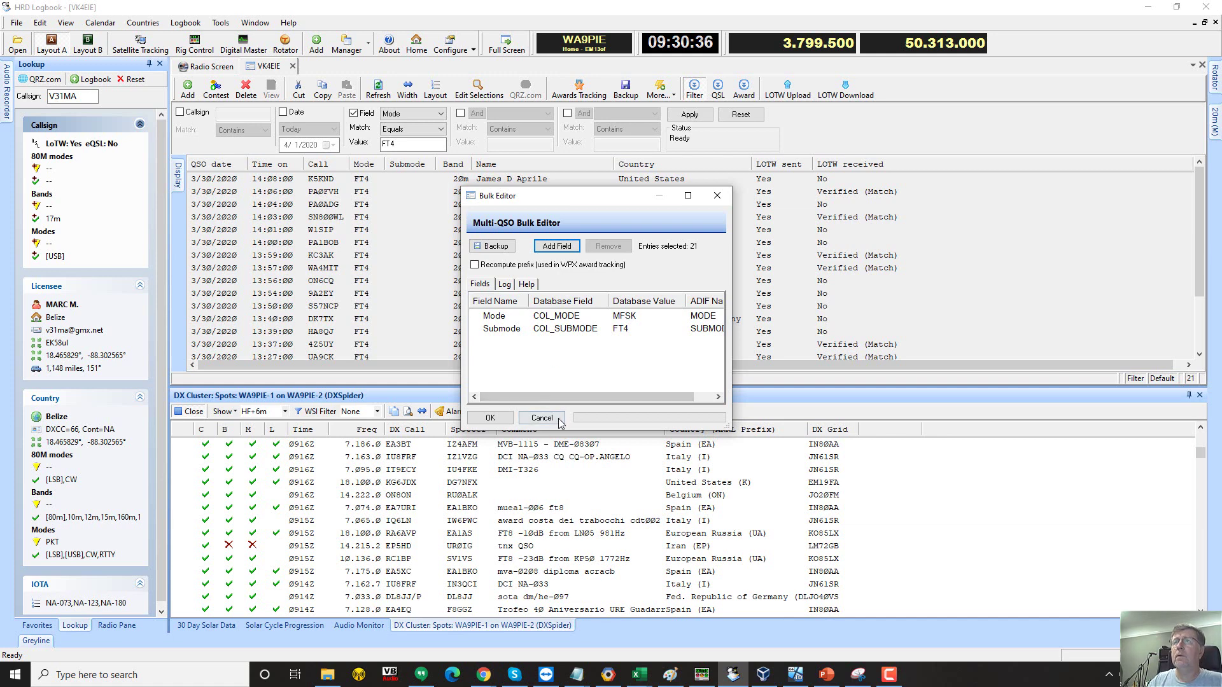
left_click(508, 419)
Close the bulk editor and reapply the filter with Value changed from FT4 to MFSK.
left_click(523, 419)
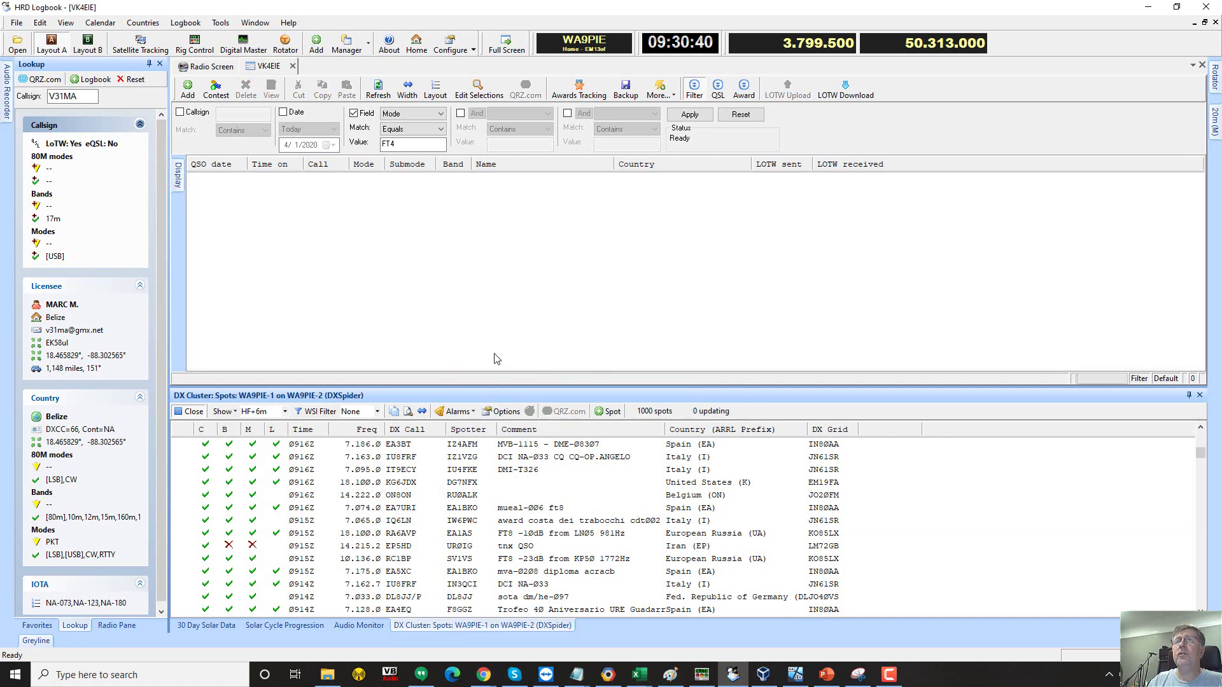
double_click(429, 150)
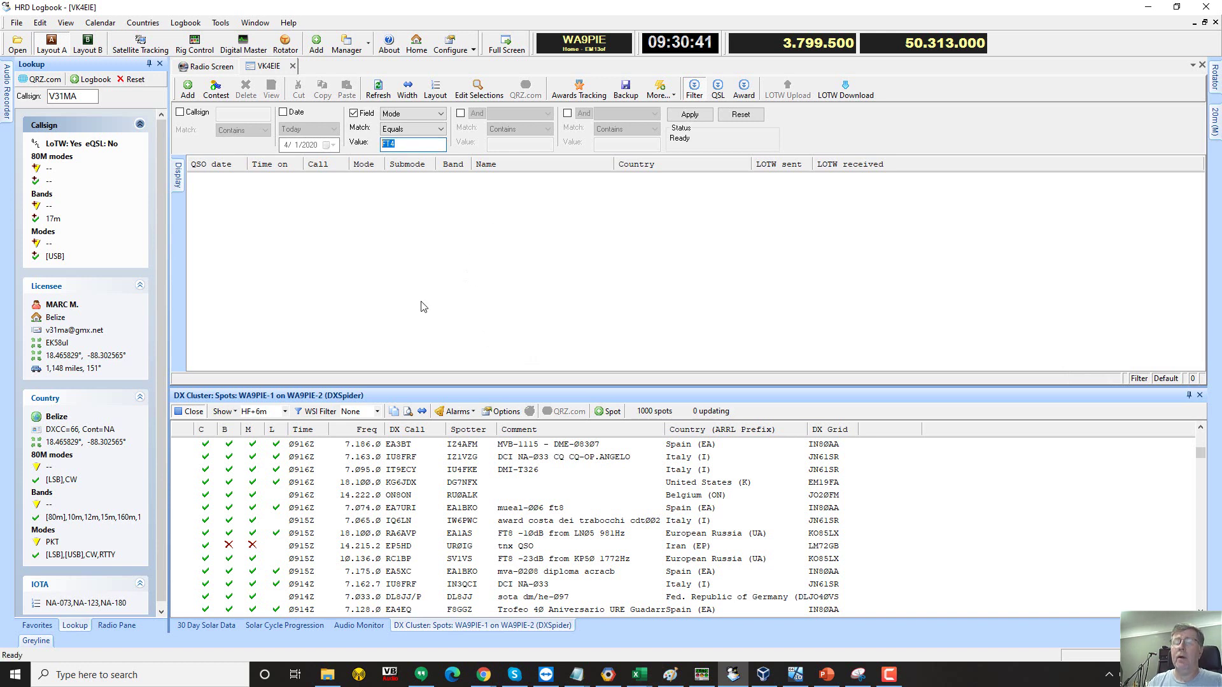
type("MFSK")
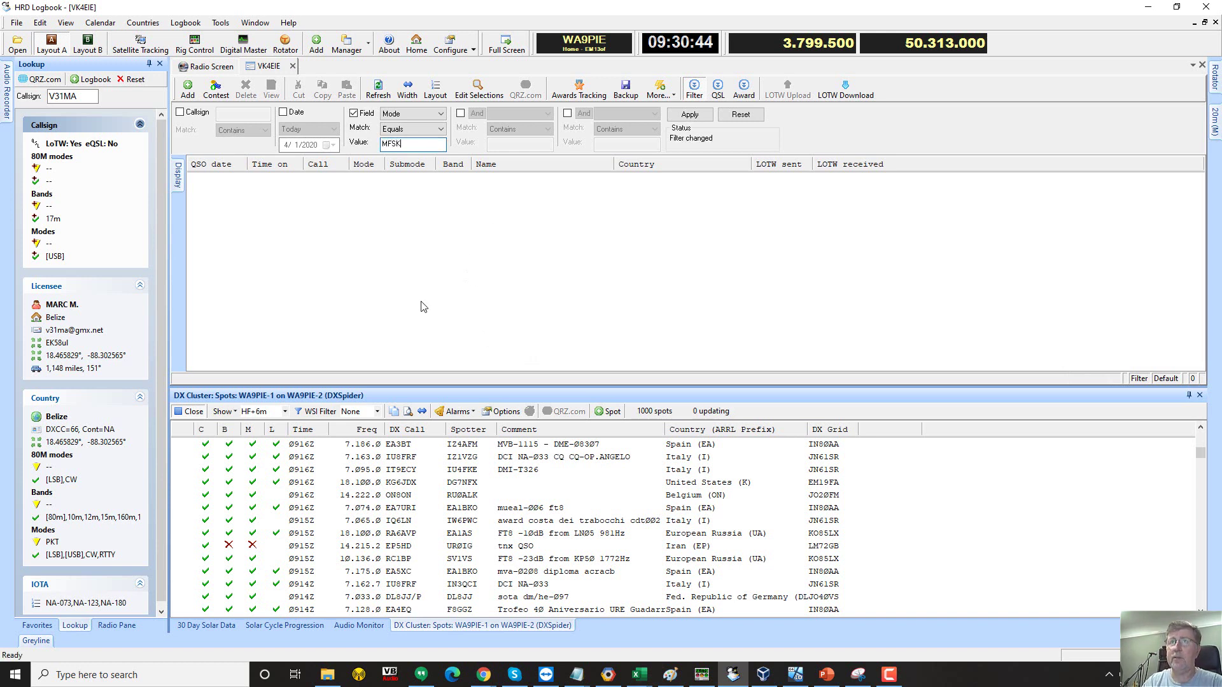
left_click(689, 114)
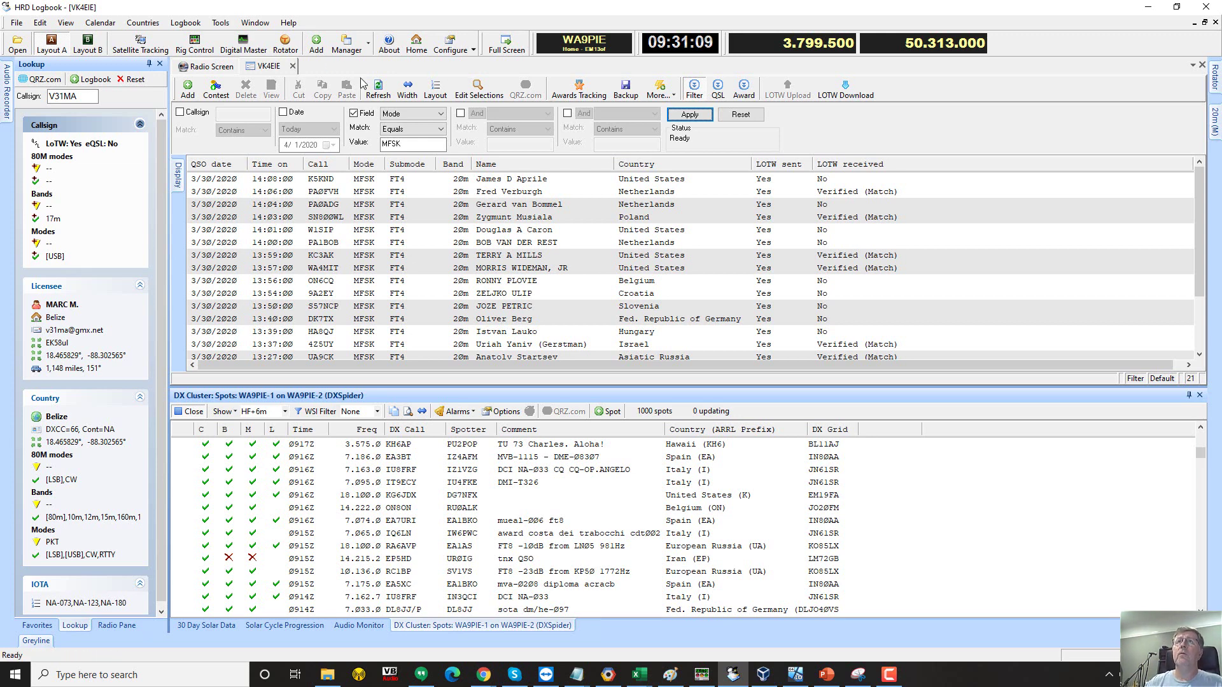
Select all 21 filtered MFSK/FT4 QSOs and send them via LOTW Upload.
left_click(484, 245)
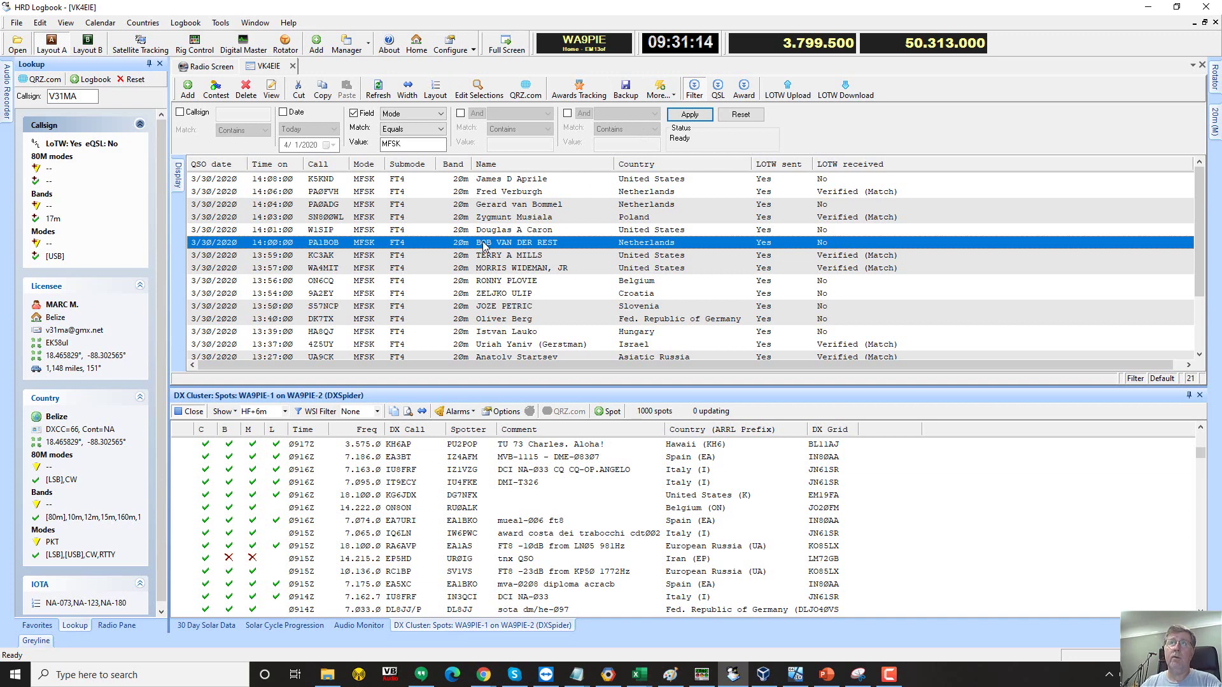
key("ctrl+a")
left_click(788, 87)
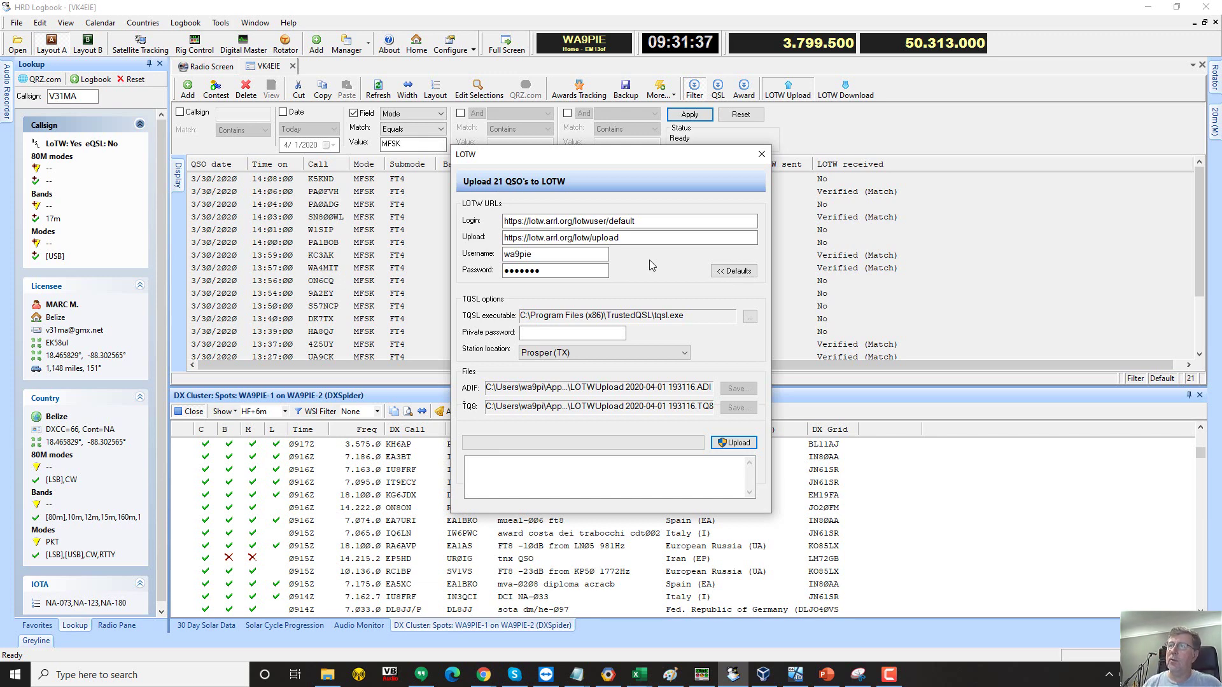
left_click(726, 442)
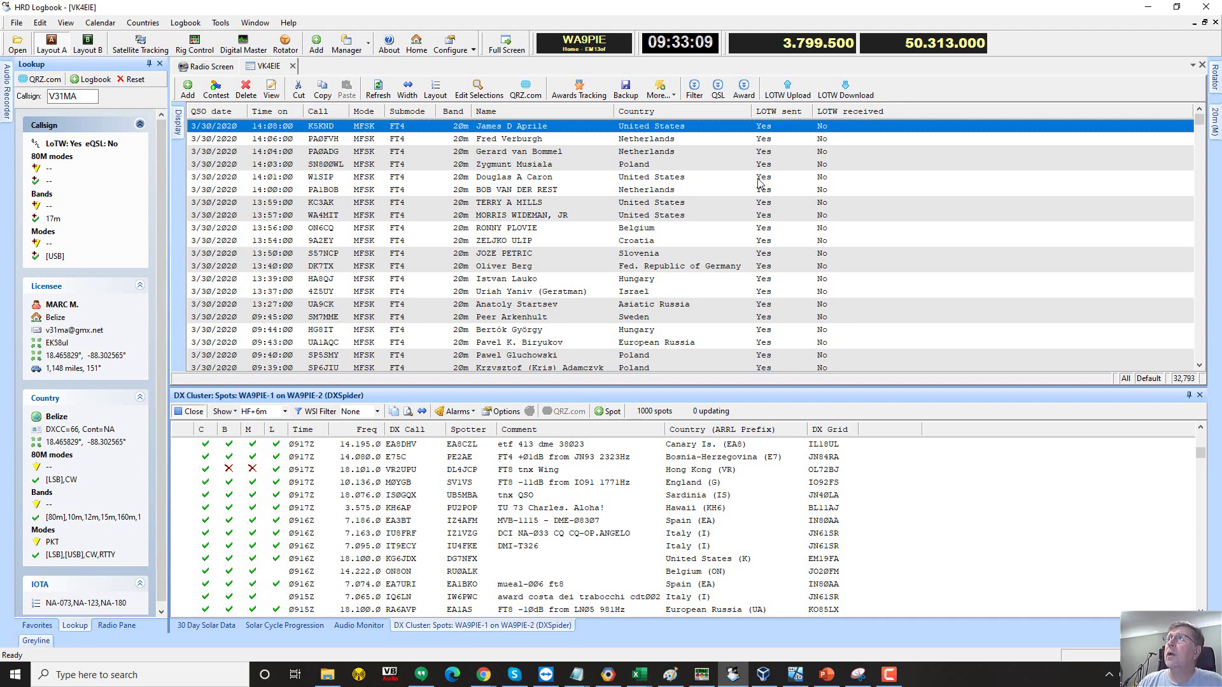
Download the LoTW report lotwreport(1).adi and save its 8 matched records into the logbook.
left_click(845, 94)
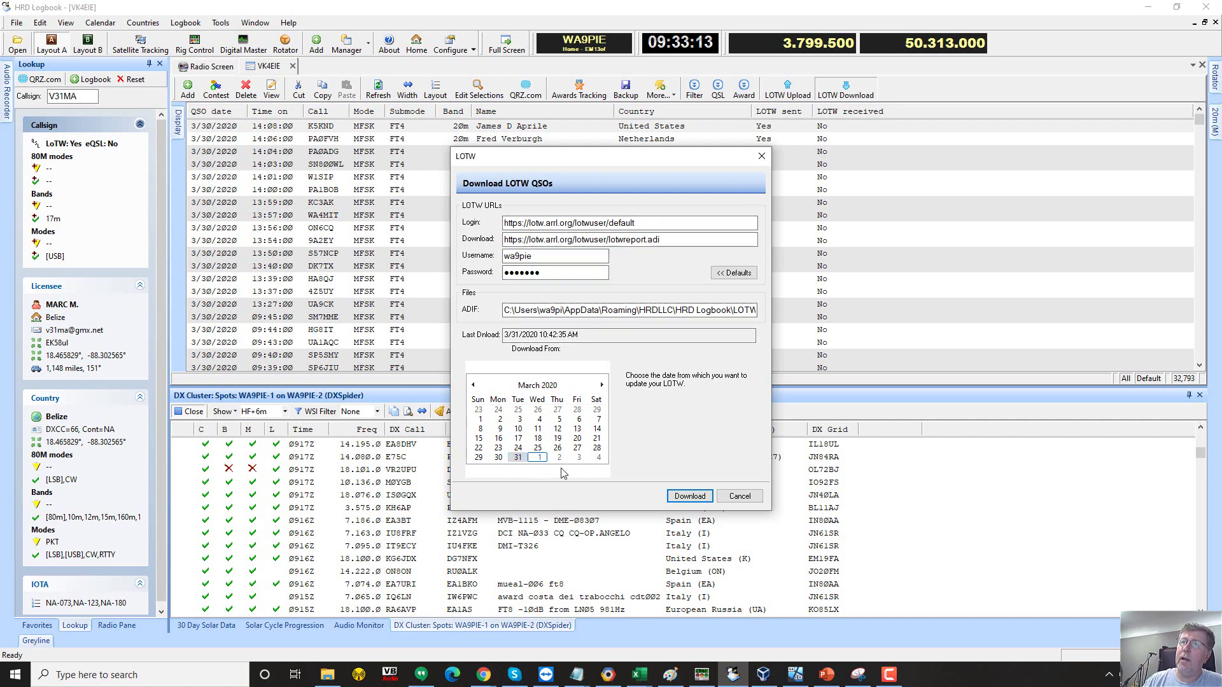
left_click(690, 496)
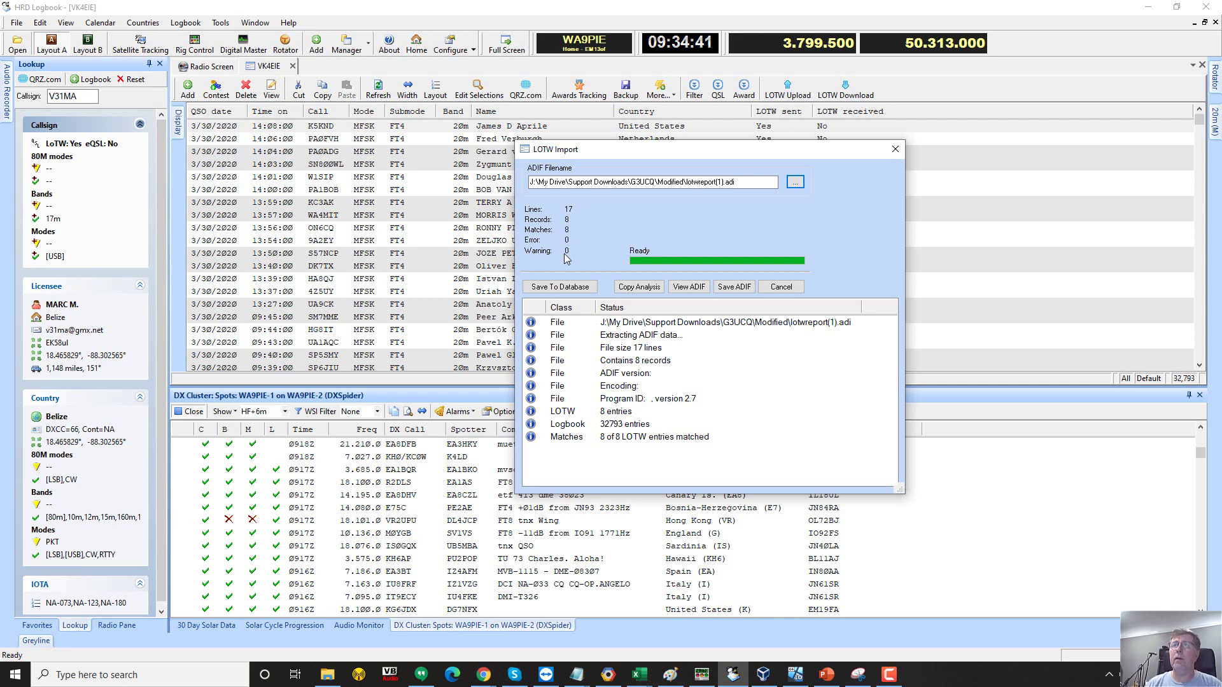
left_click(560, 286)
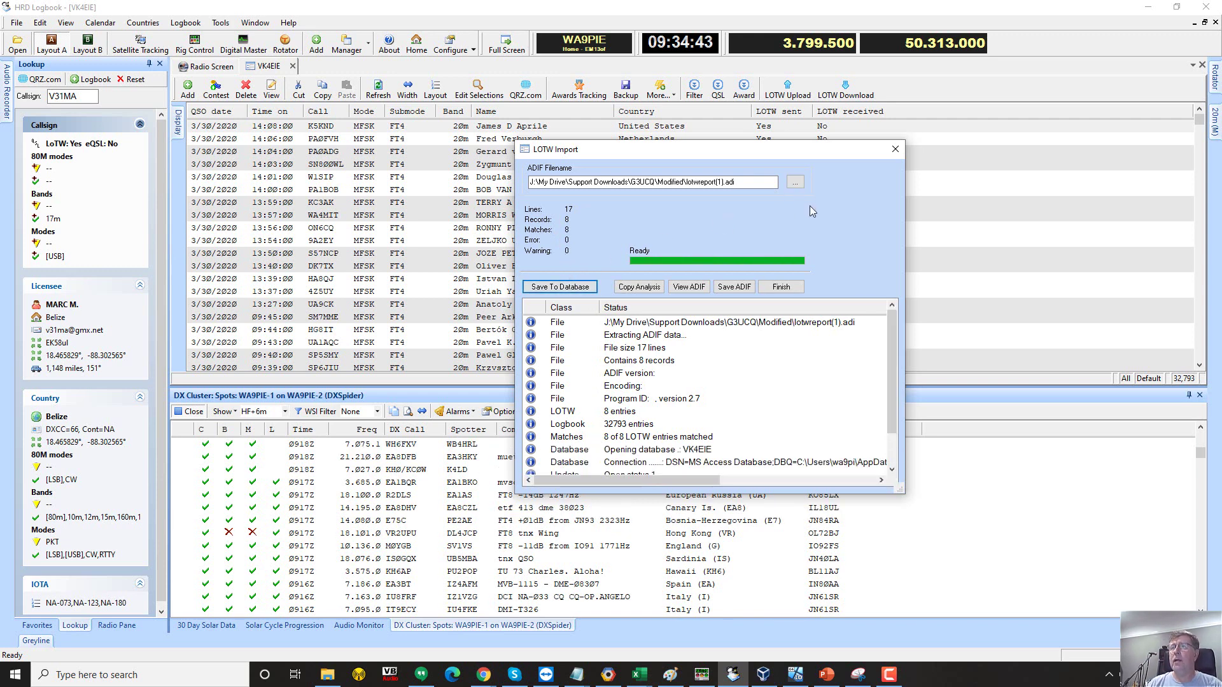
left_click_drag(889, 343, 887, 410)
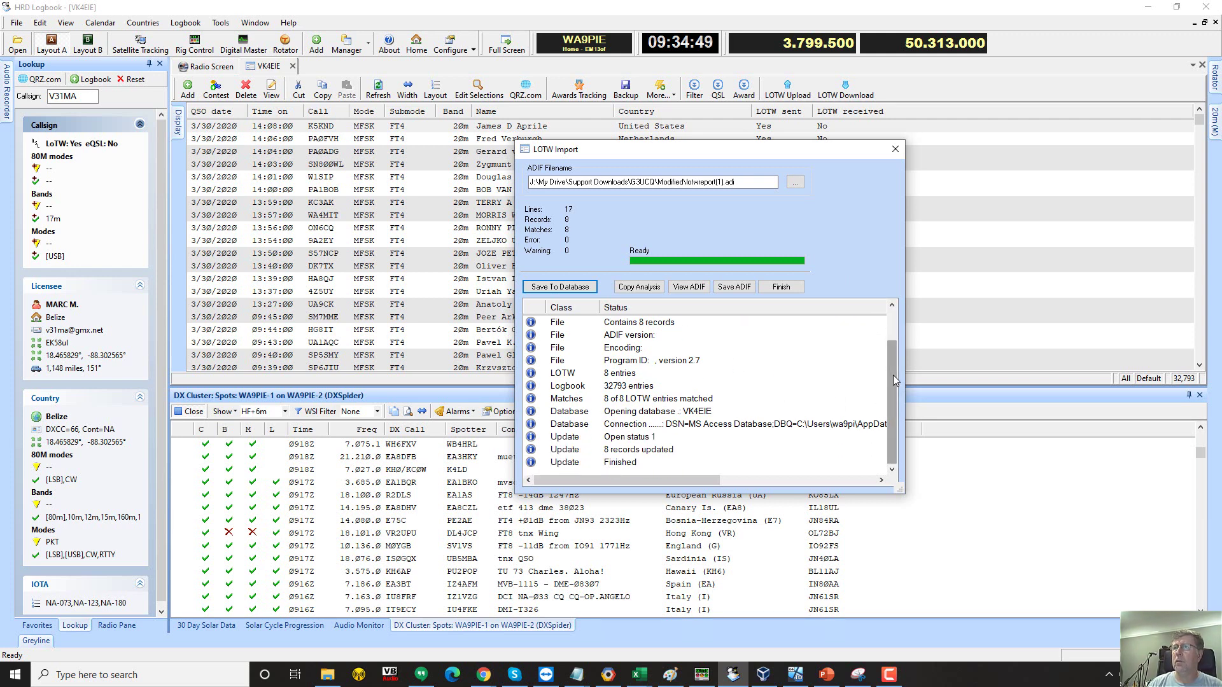
mouse_move(896, 380)
left_mouse_down()
mouse_move(896, 355)
mouse_move(894, 385)
left_mouse_up()
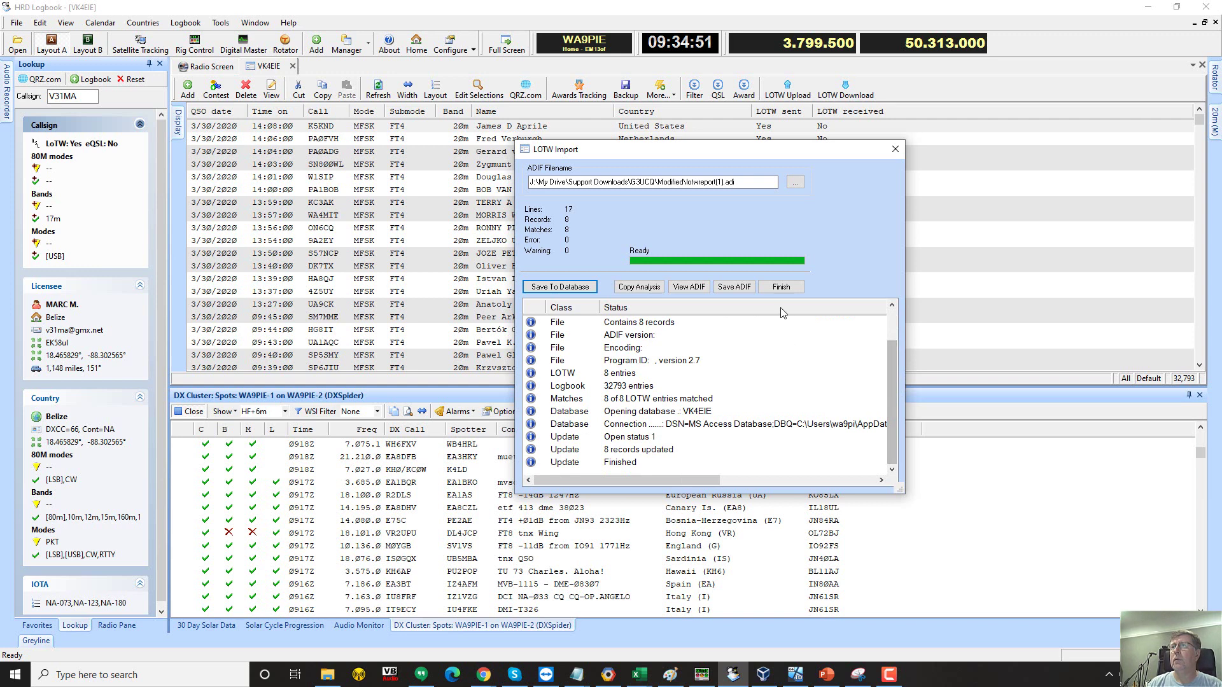
left_click(782, 288)
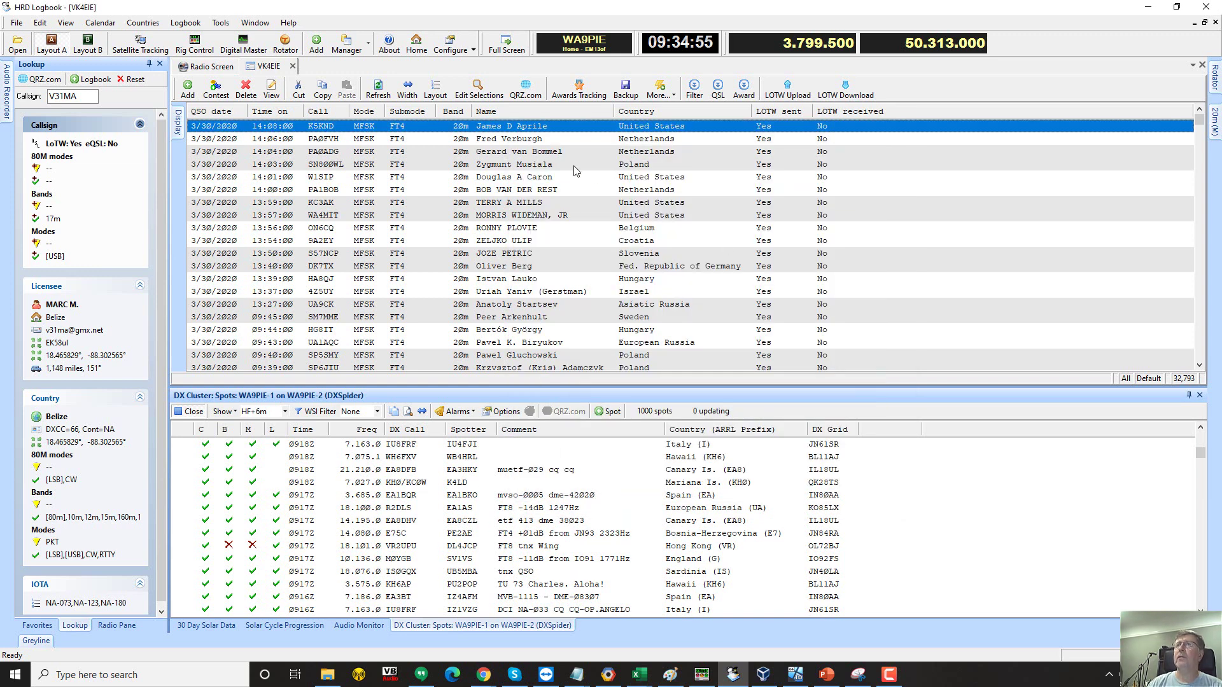
Refresh the log so the FT4 contacts show Verified (Match) confirmations.
left_click(382, 96)
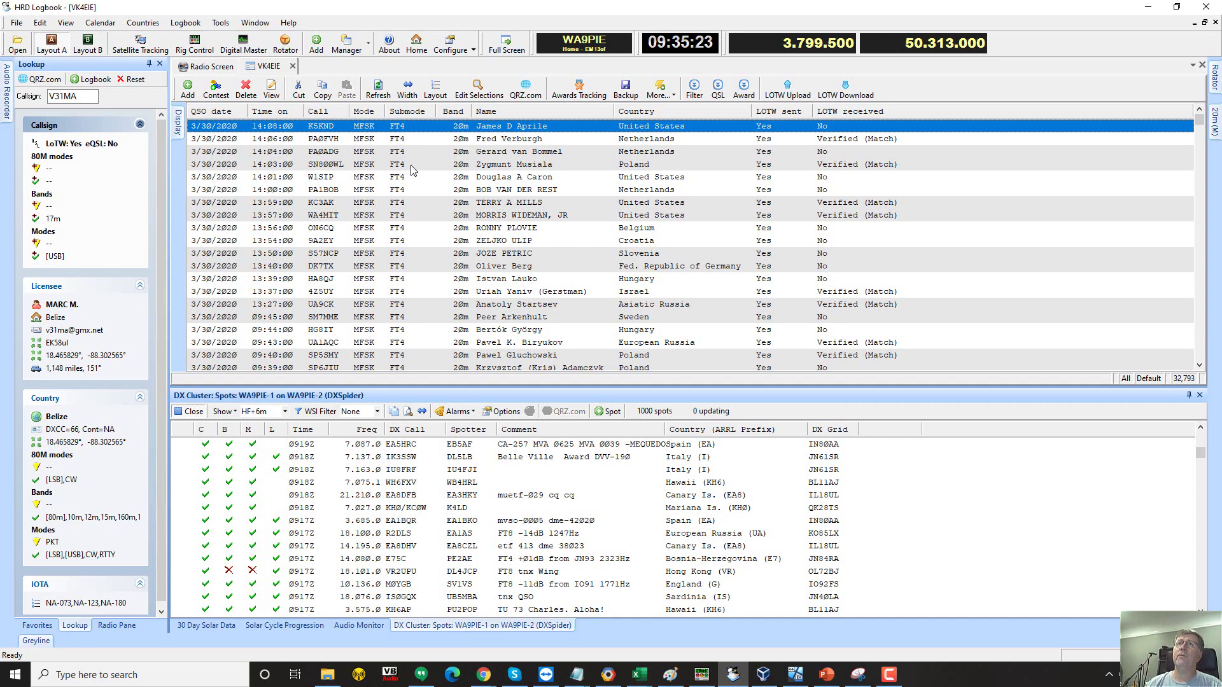
Open the 14:06 20m Netherlands QSO in the Modify window.
left_click(424, 140)
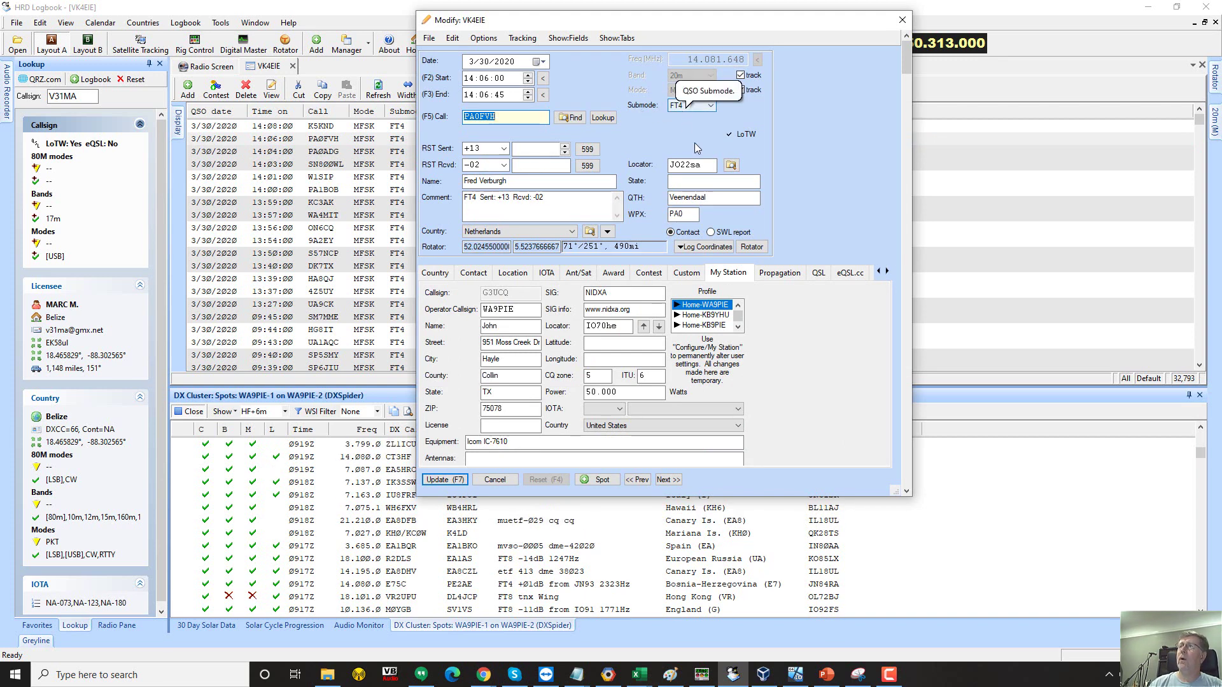
Show the QSO's LOTW tab with Sent Yes and Rcvd Verified (Match), both 3/30/2020.
left_click(887, 271)
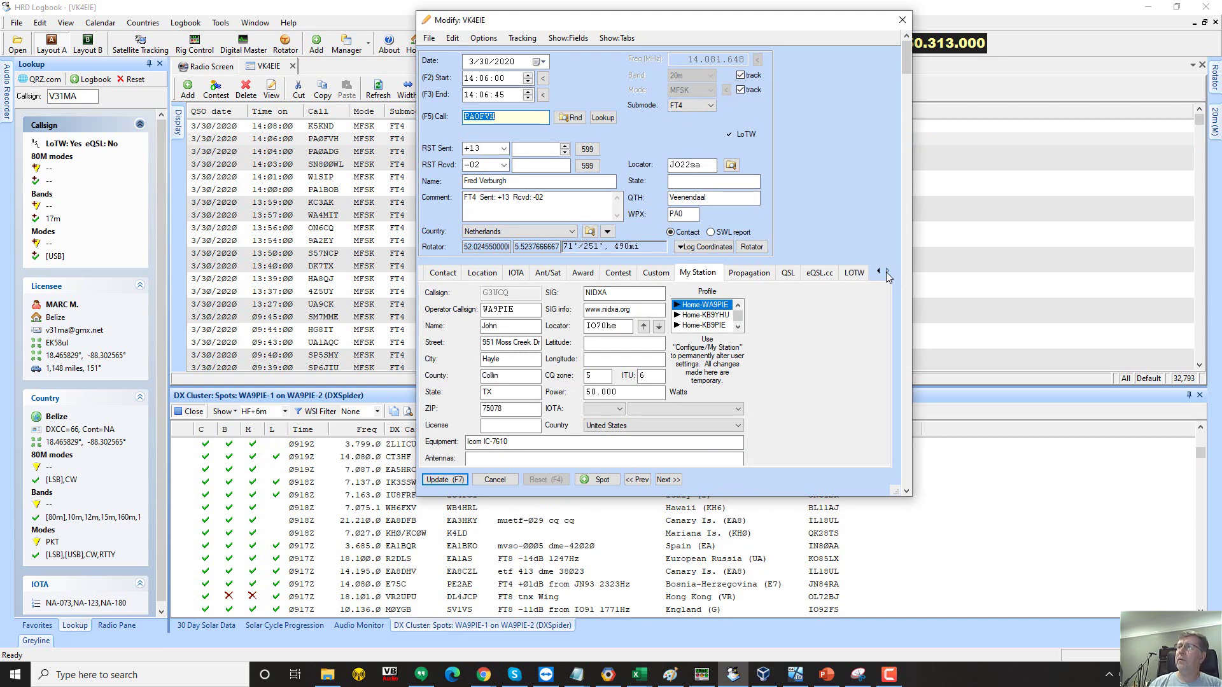
left_click(853, 272)
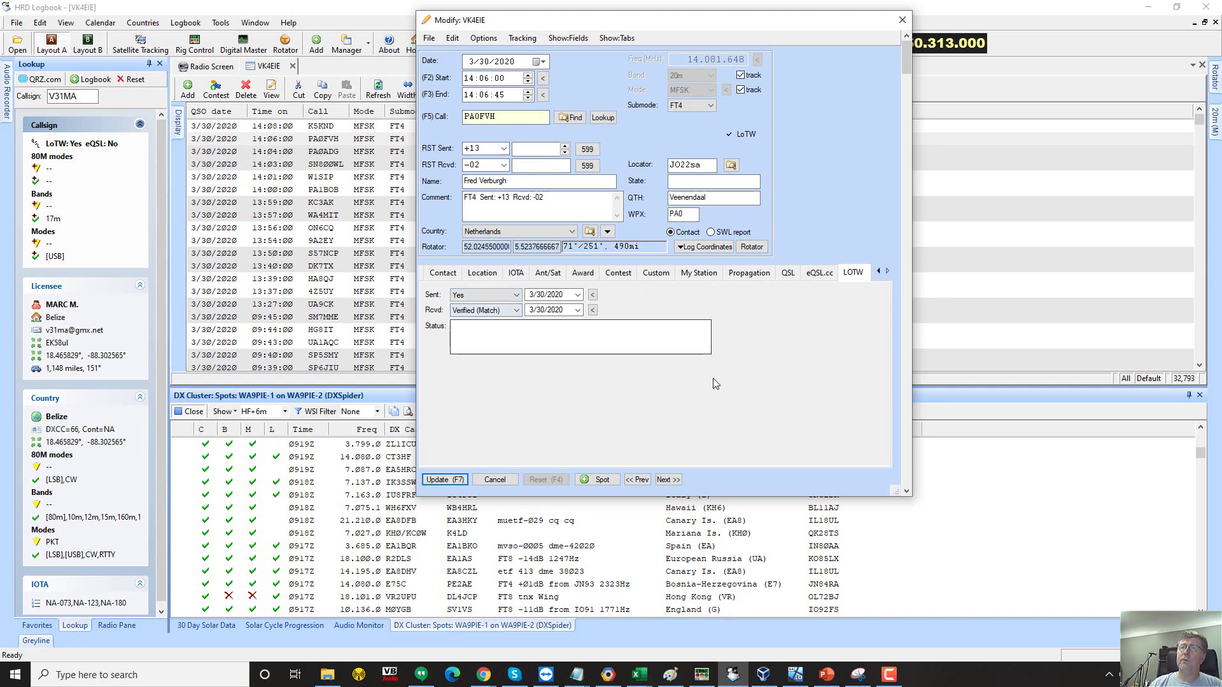